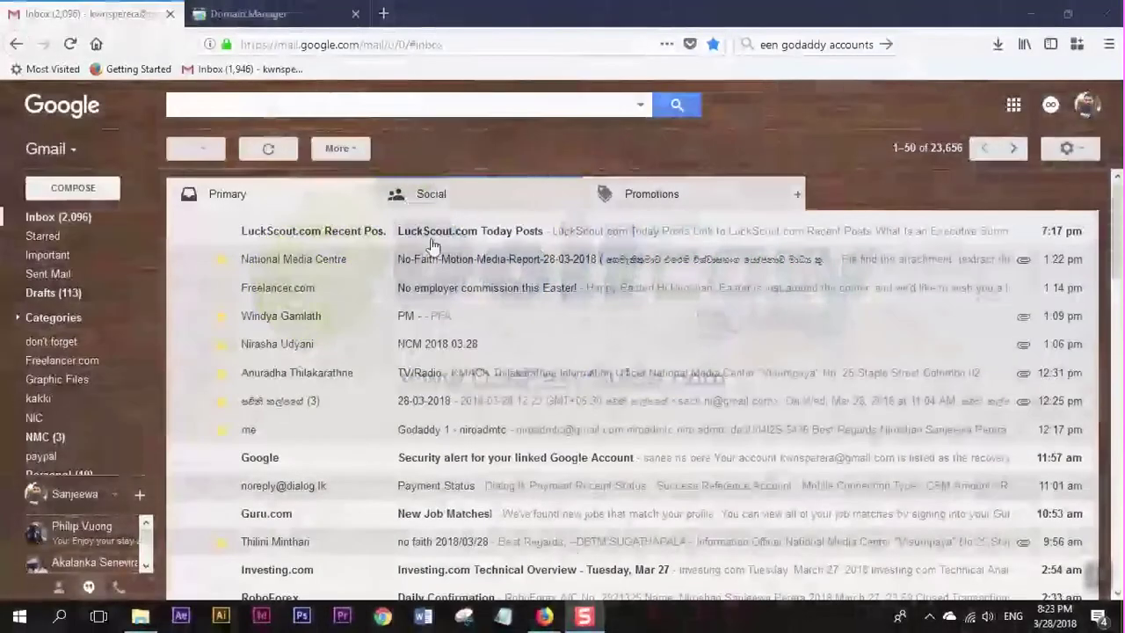
Bring the GoDaddy window forward and move between its Gmail inbox and My Domains tabs.
mouse_move(543, 618)
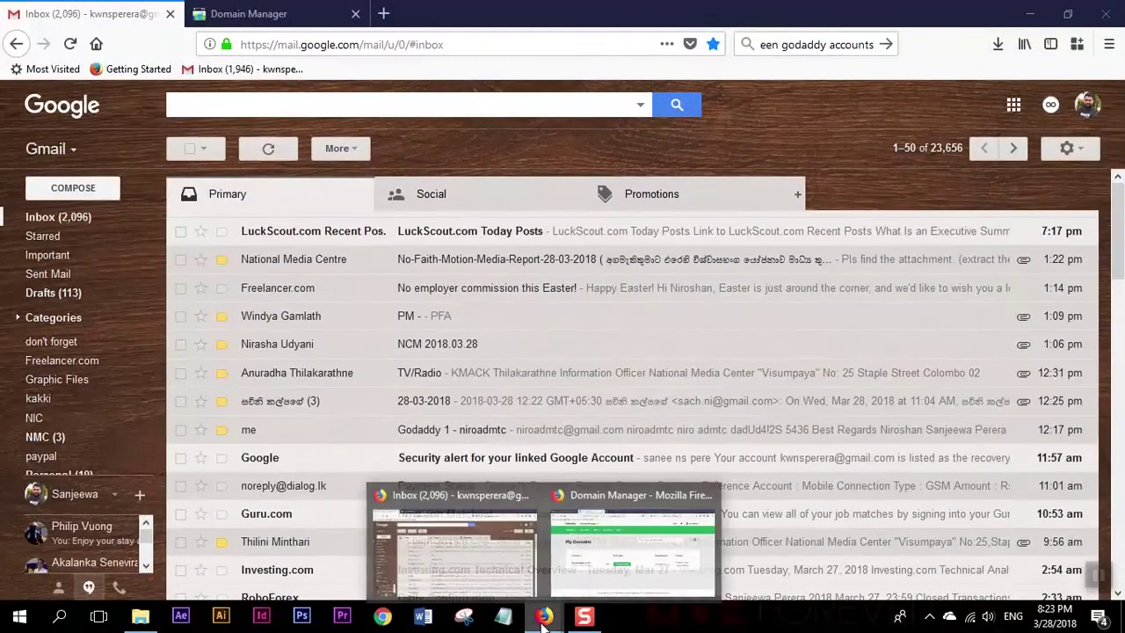
click(603, 555)
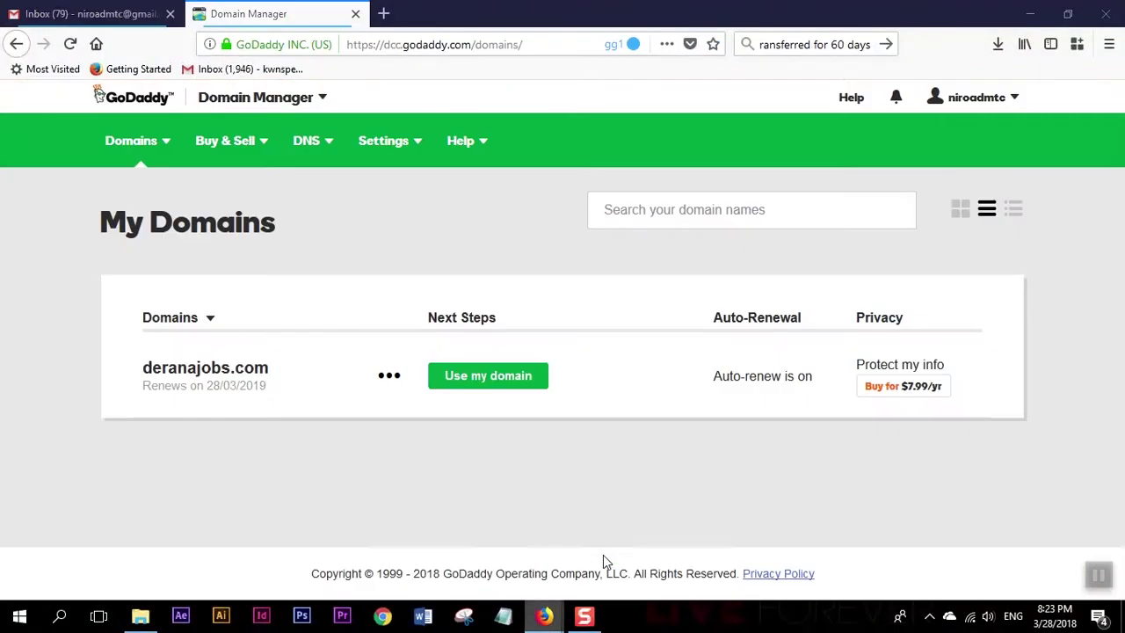
click(85, 15)
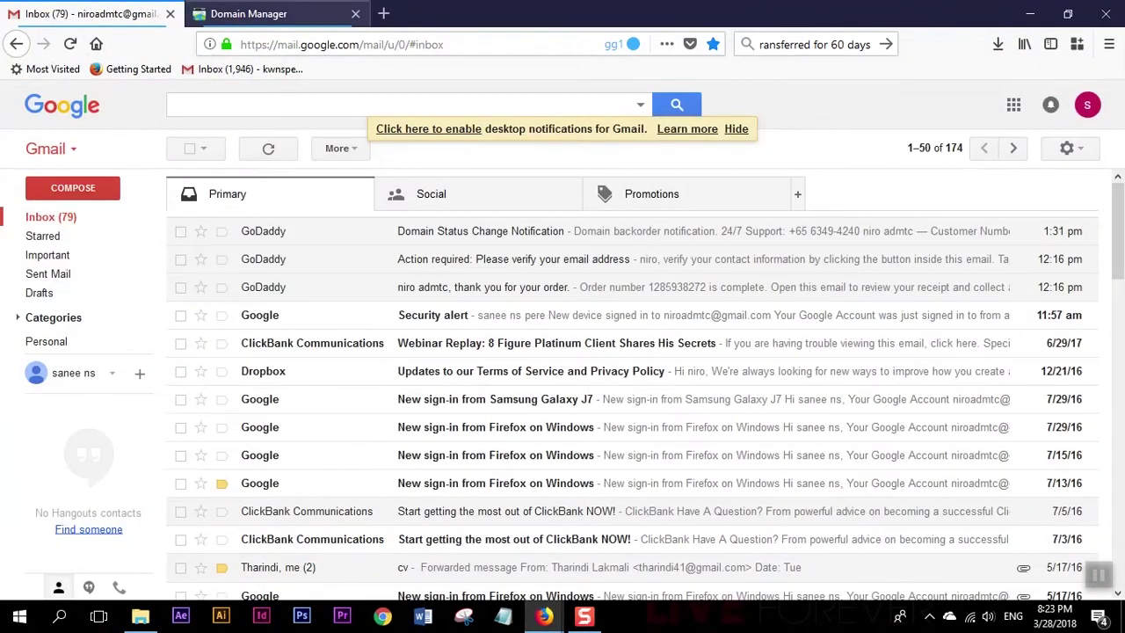
click(930, 617)
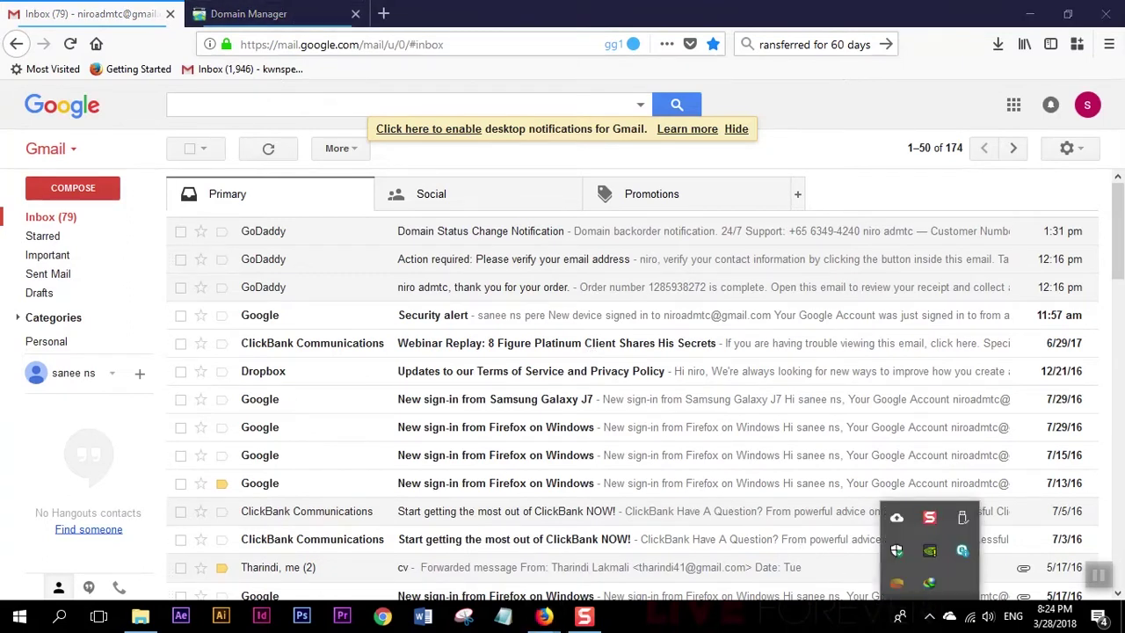
click(809, 622)
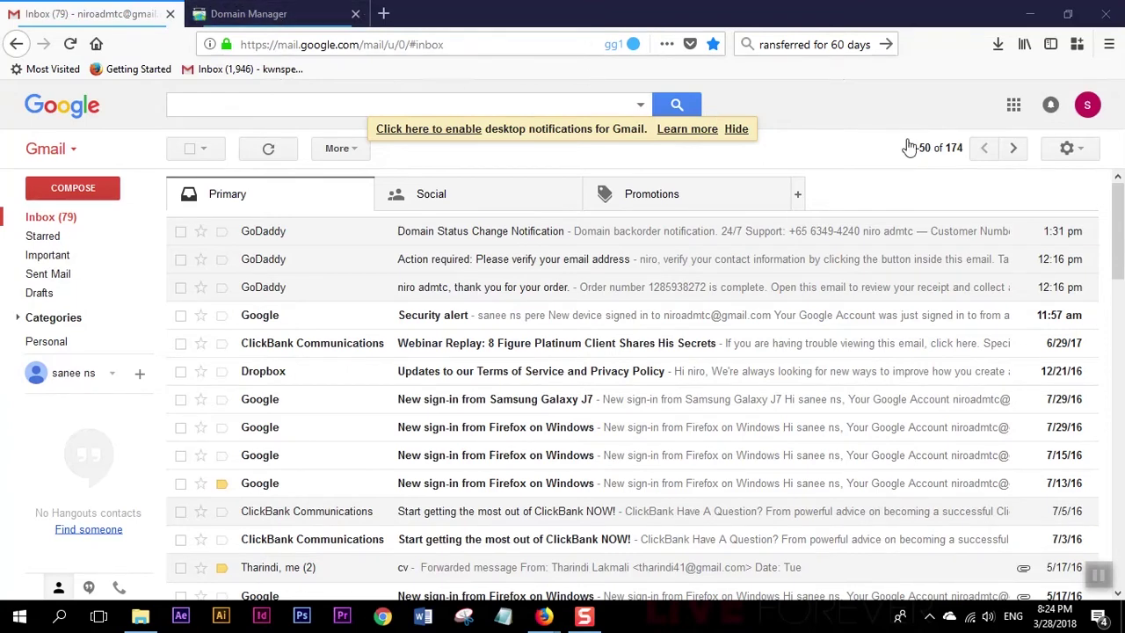
click(260, 16)
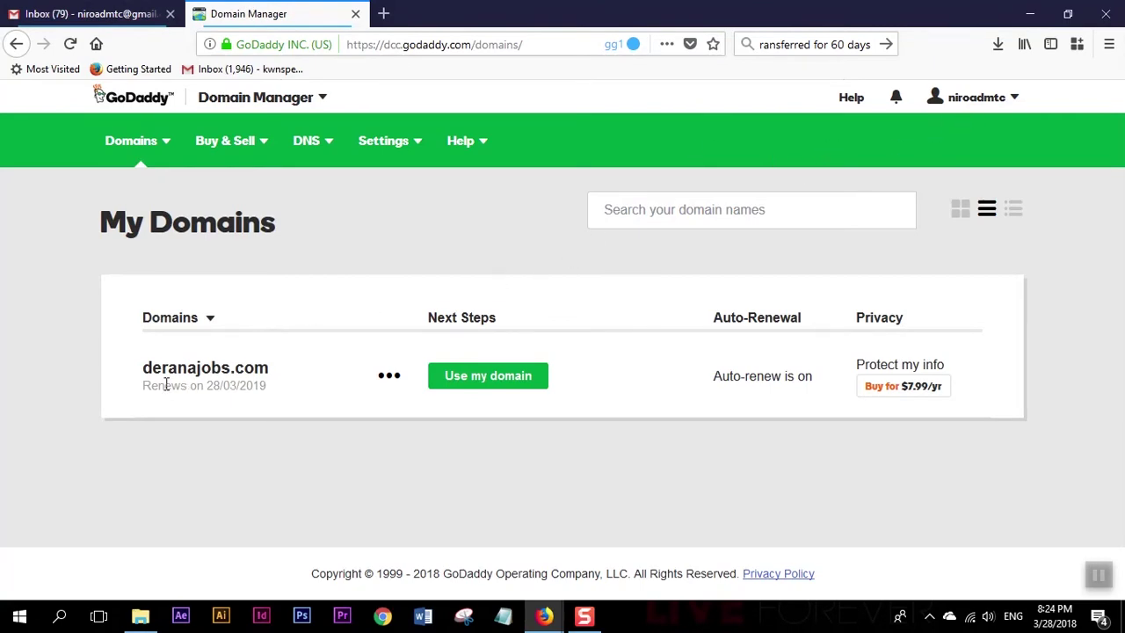
click(109, 15)
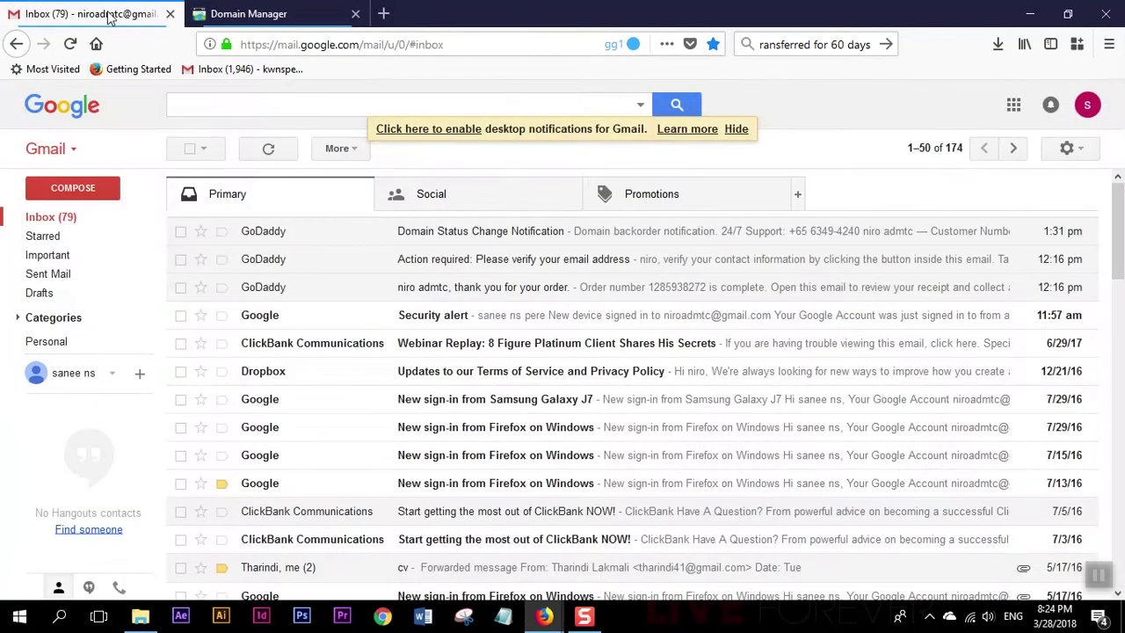
Use the avatar menus to check which Google account each Gmail window is signed into.
click(1088, 105)
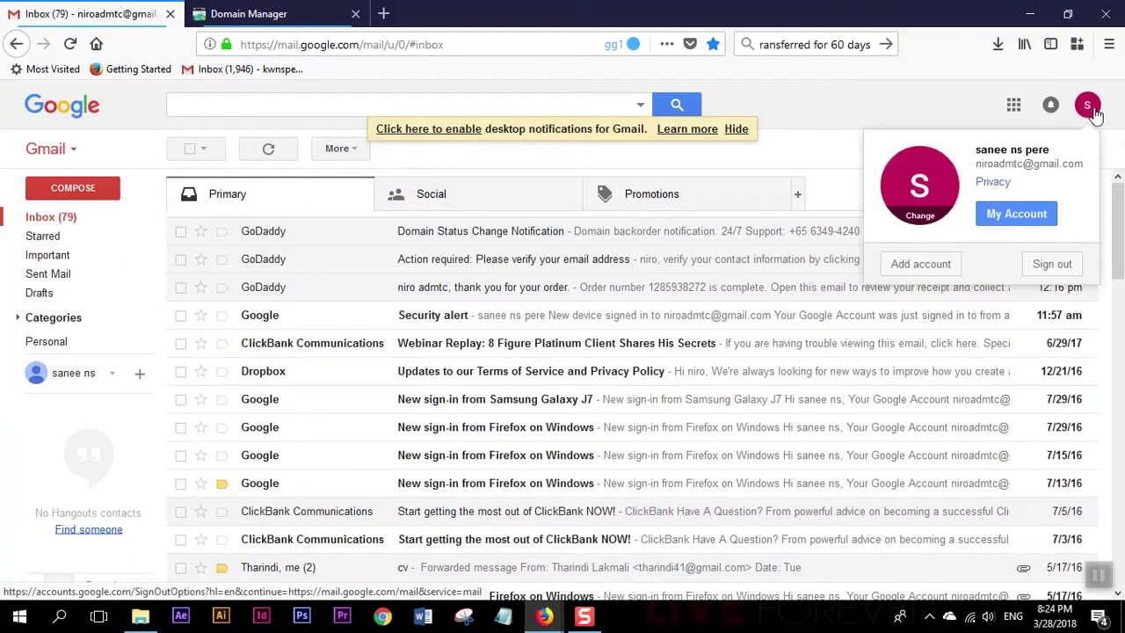
triple_click(985, 164)
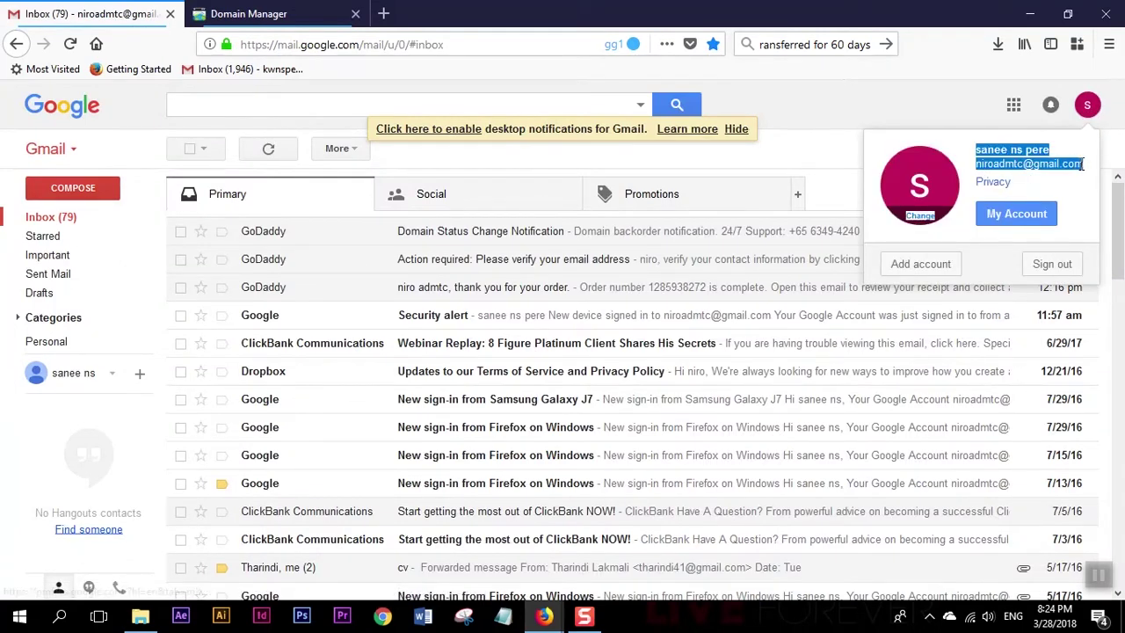
click(904, 99)
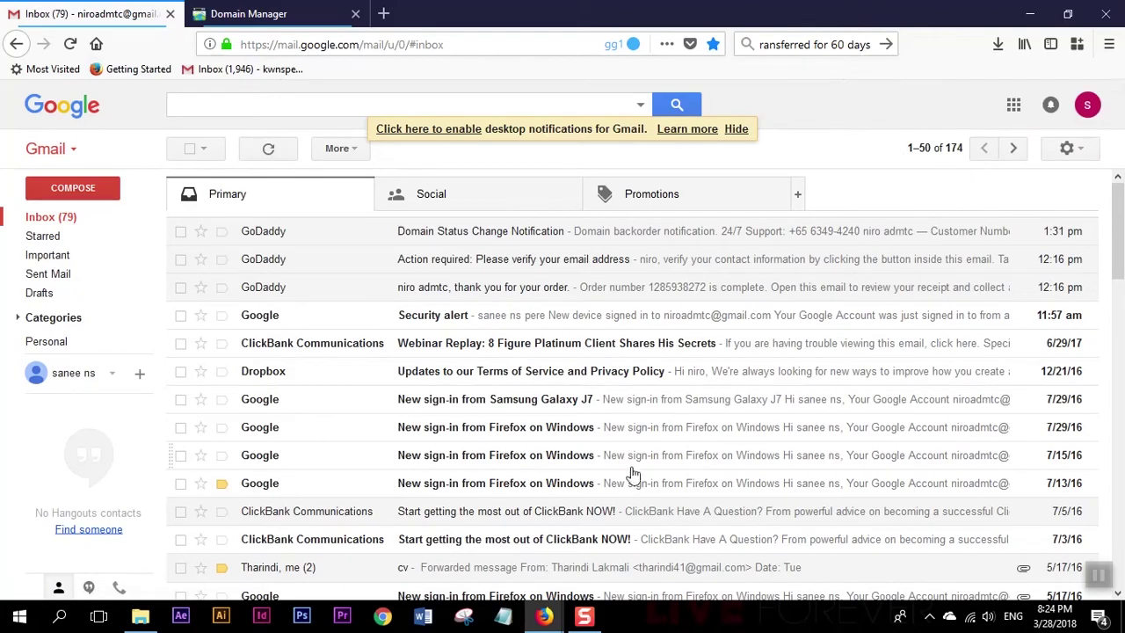
click(548, 623)
click(633, 540)
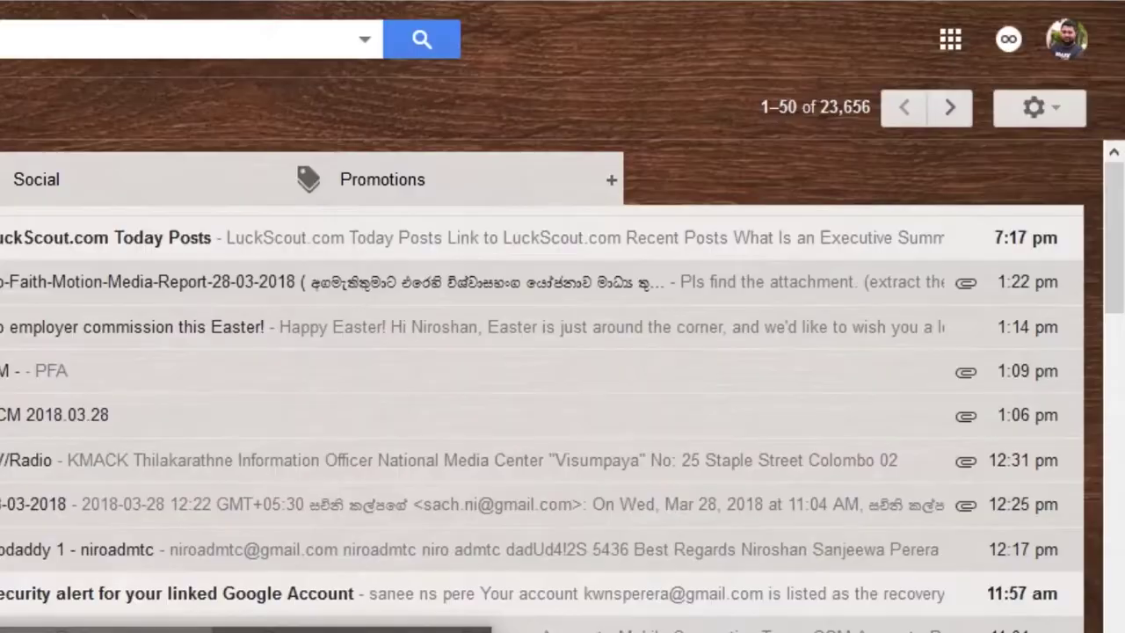
click(1051, 37)
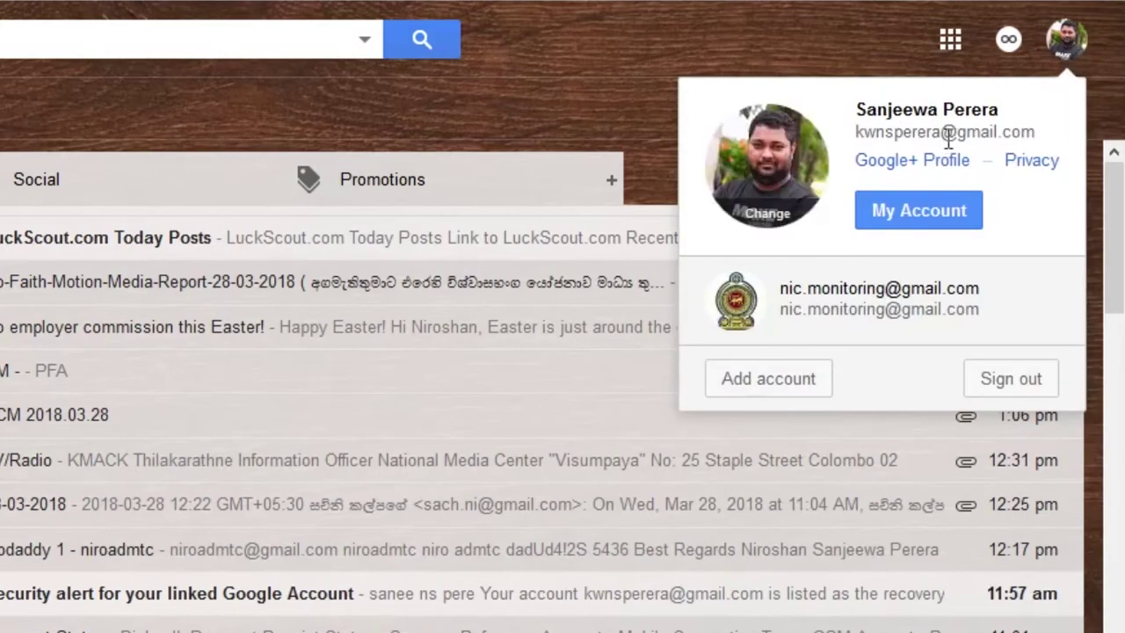
click(670, 79)
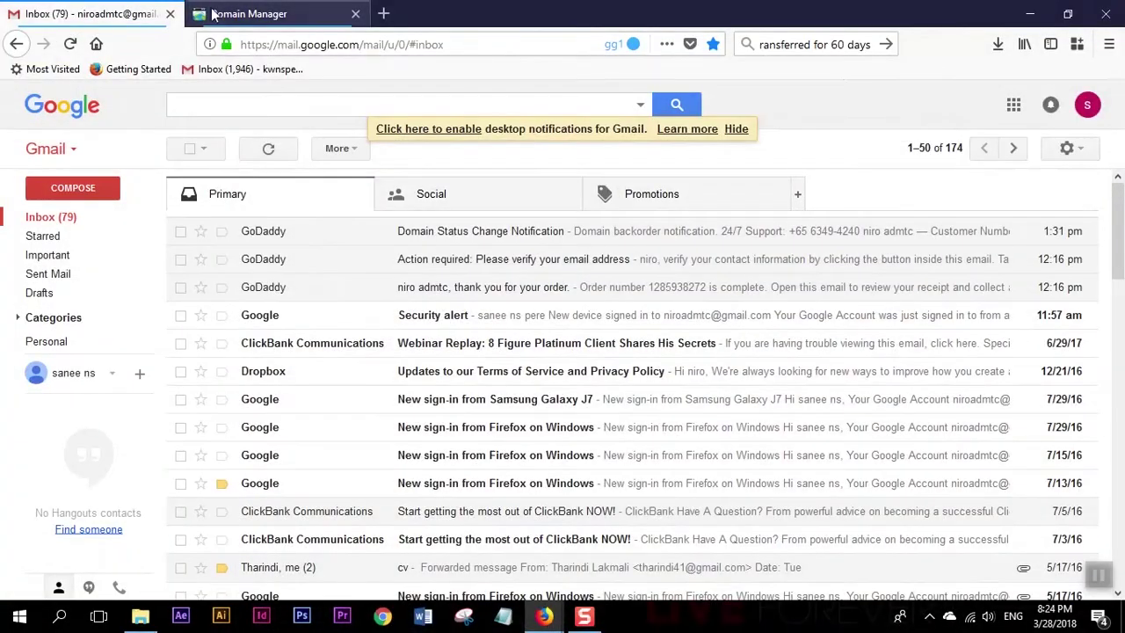
click(254, 14)
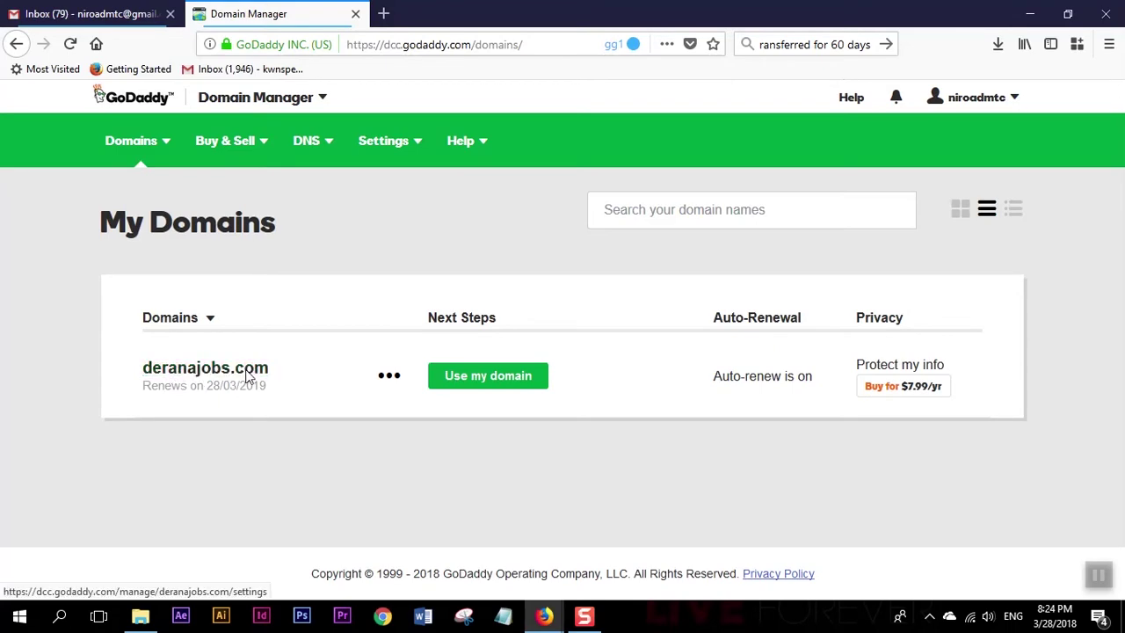
Open My Products from the GoDaddy account menu at top right to list deranajobs.com.
click(88, 14)
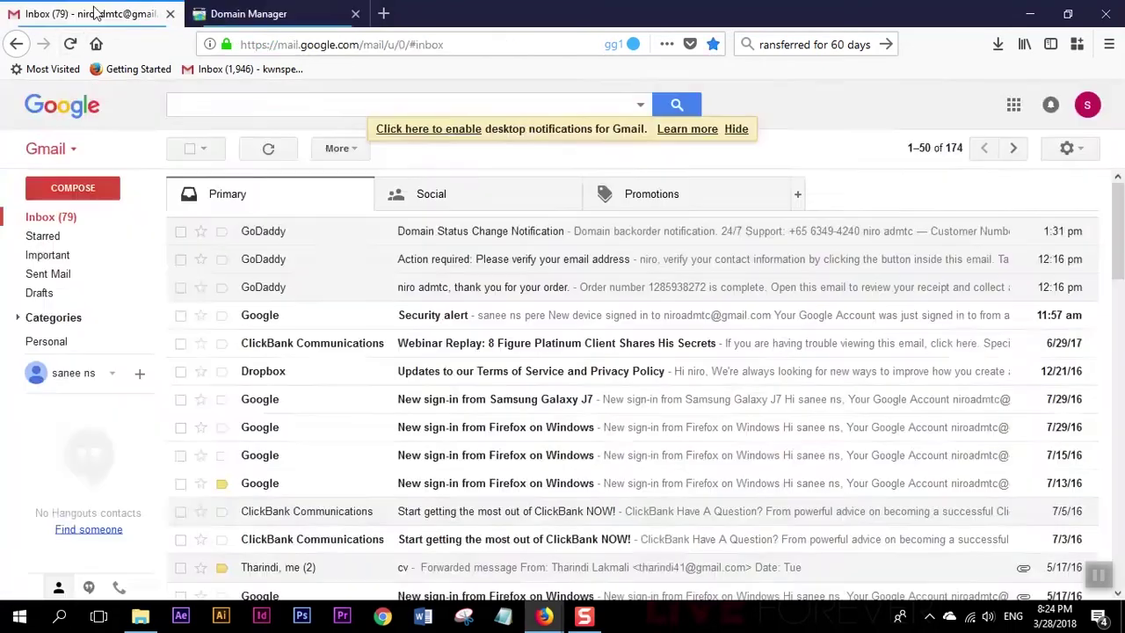
click(215, 17)
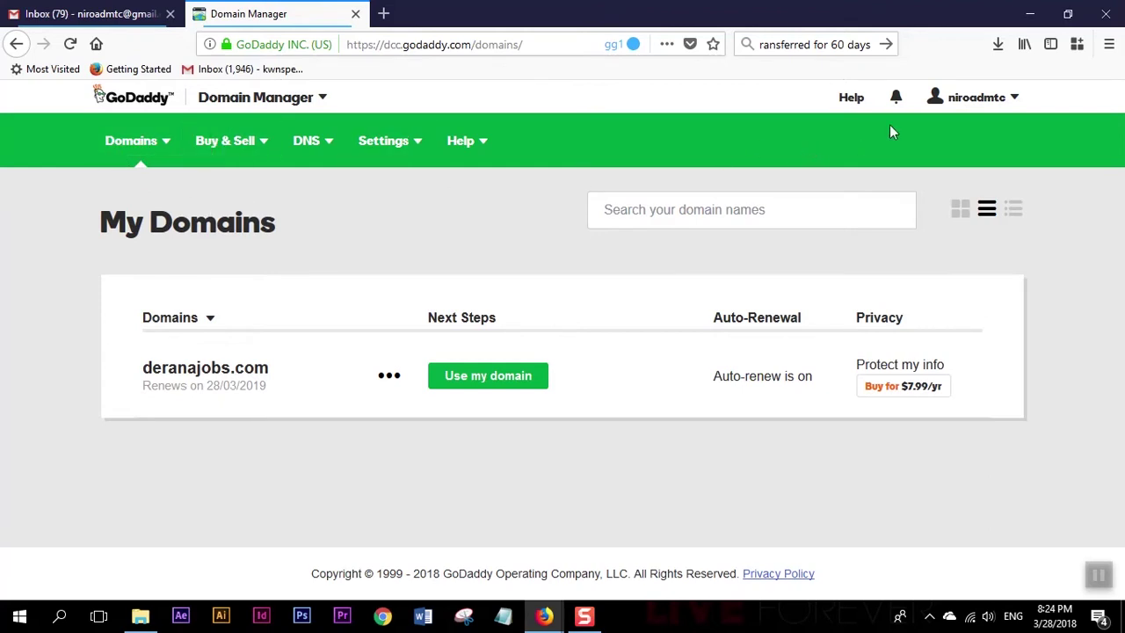
click(1015, 102)
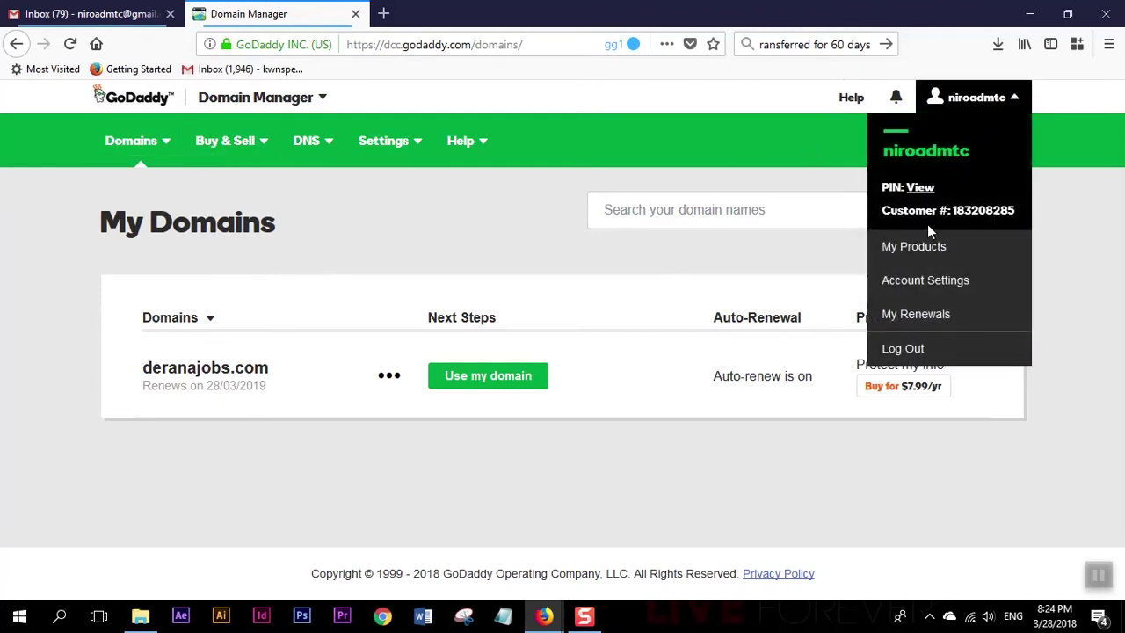
click(682, 149)
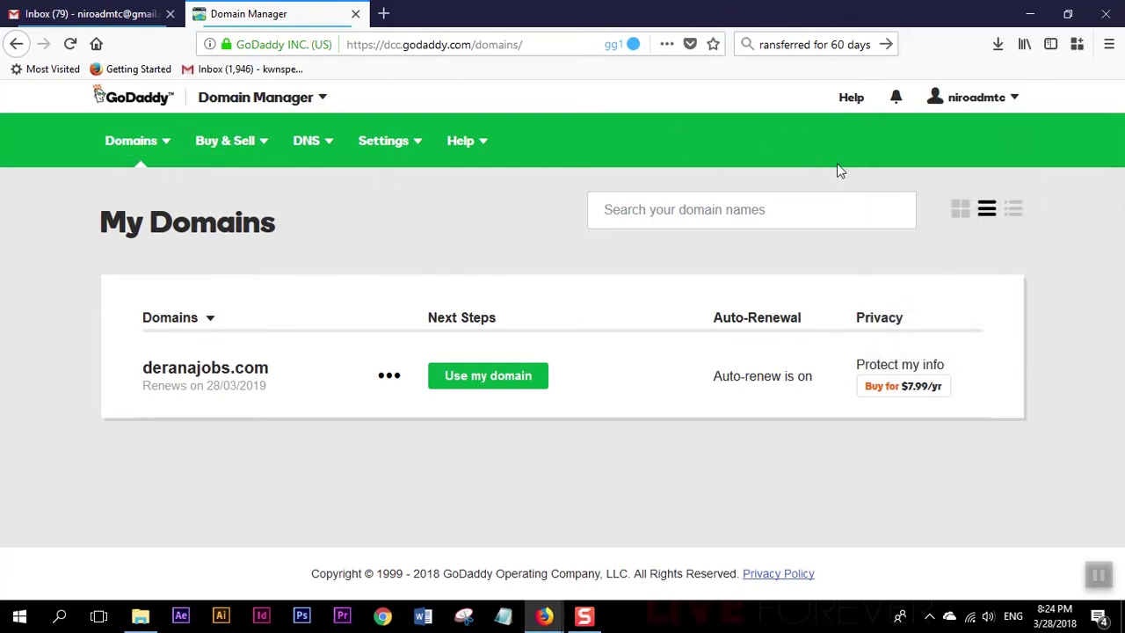
mouse_move(979, 96)
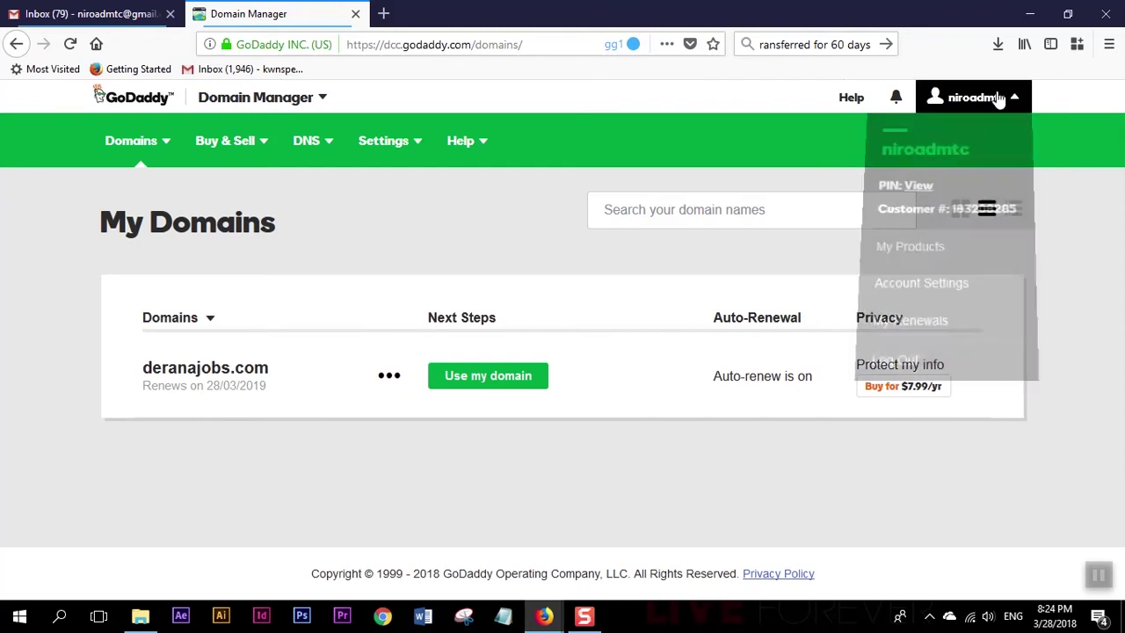
click(923, 253)
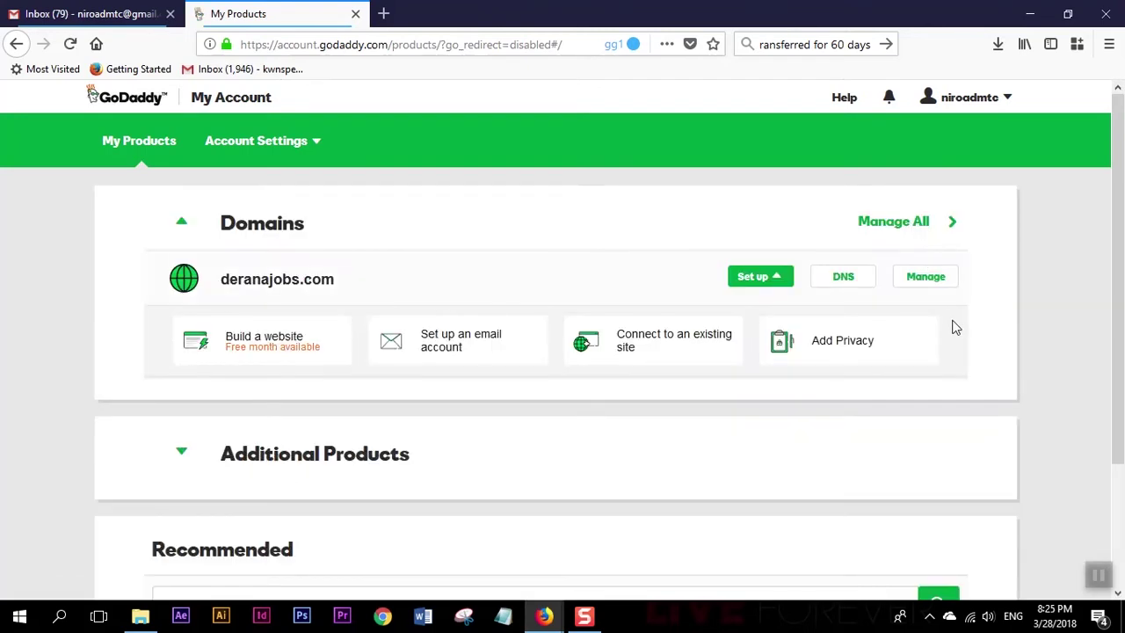
Open deranajobs.com's settings and scroll down to its Additional Settings.
click(934, 281)
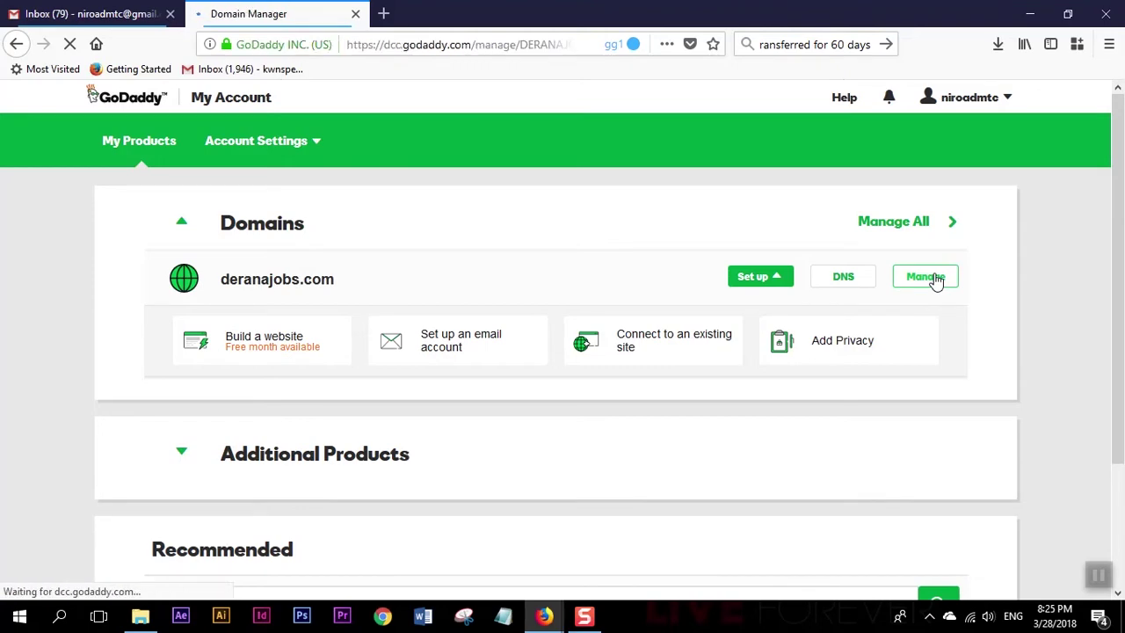
scroll(970, 379, down, 4)
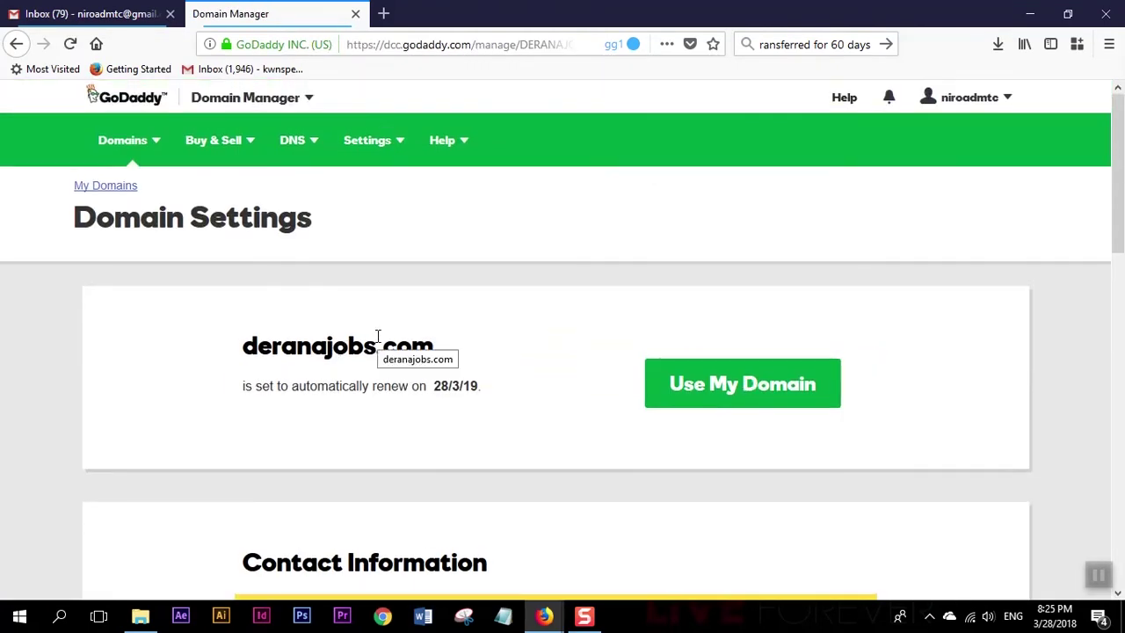
scroll(376, 343, down, 7)
scroll(373, 346, down, 3)
scroll(580, 343, up, 1)
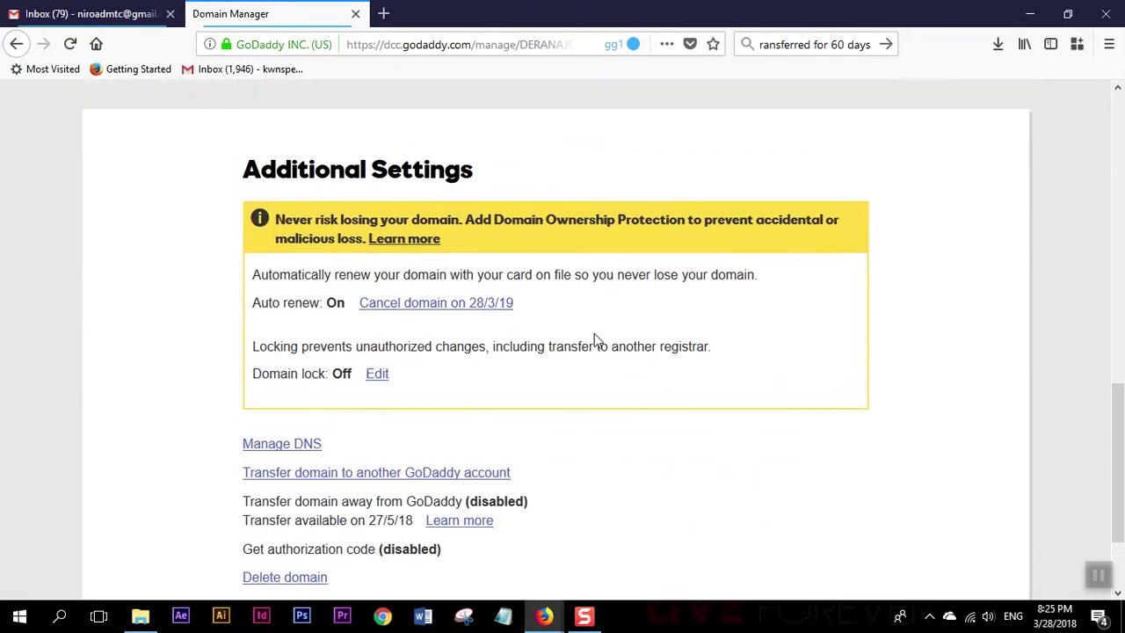
scroll(591, 290, down, 1)
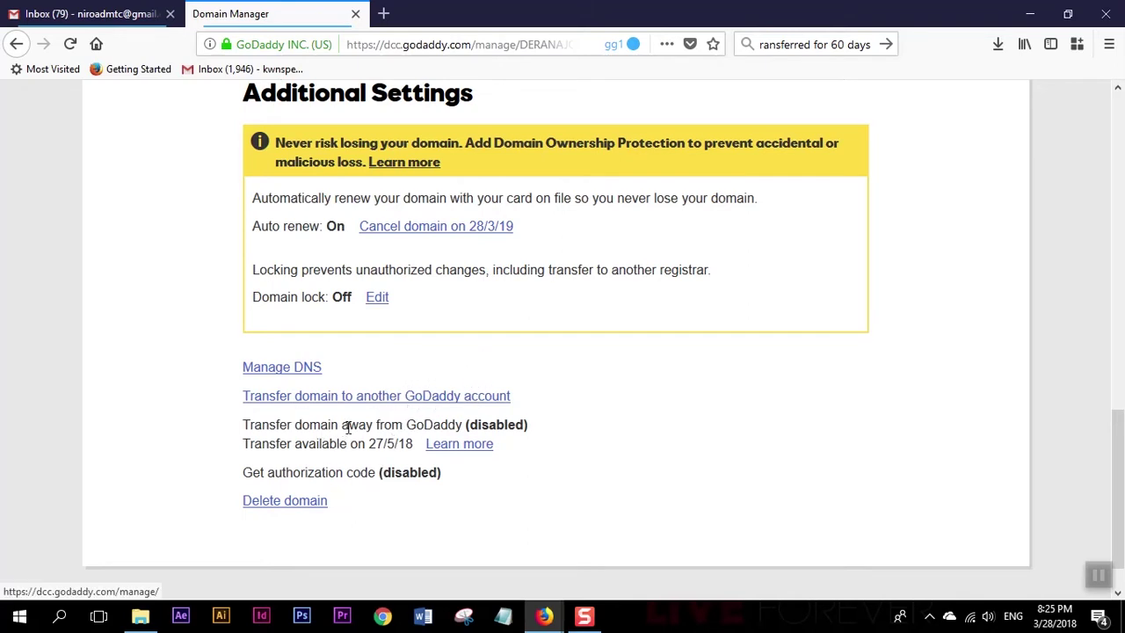
Note the disabled 'Transfer domain away' option, then choose Transfer domain to another GoDaddy account.
drag(252, 426, 475, 423)
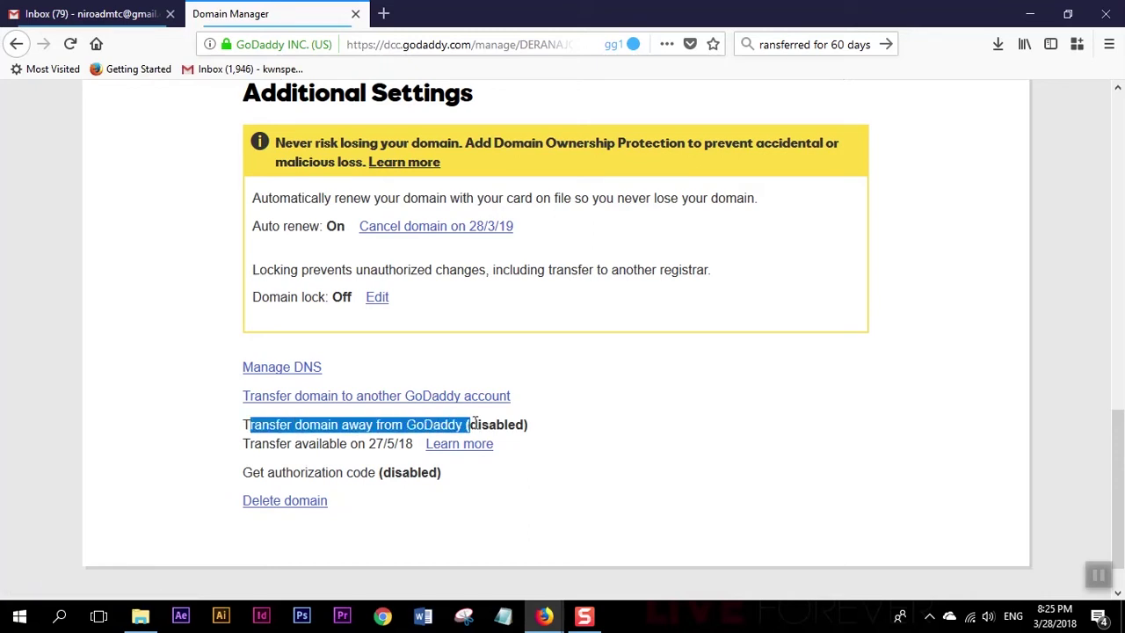
click(447, 425)
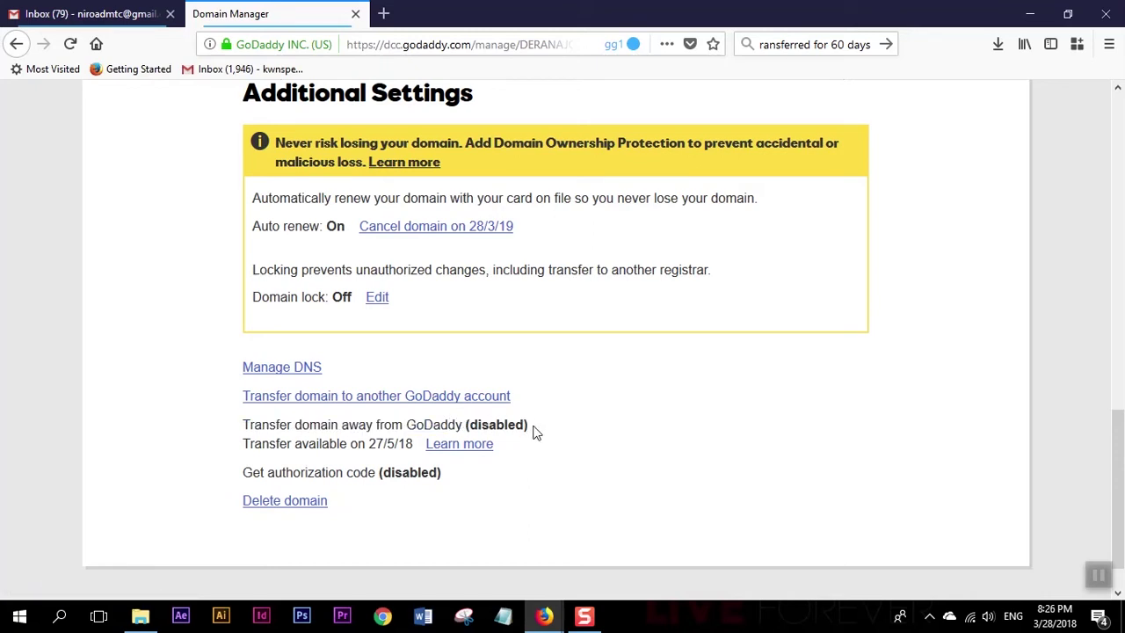
drag(535, 432, 454, 427)
click(445, 431)
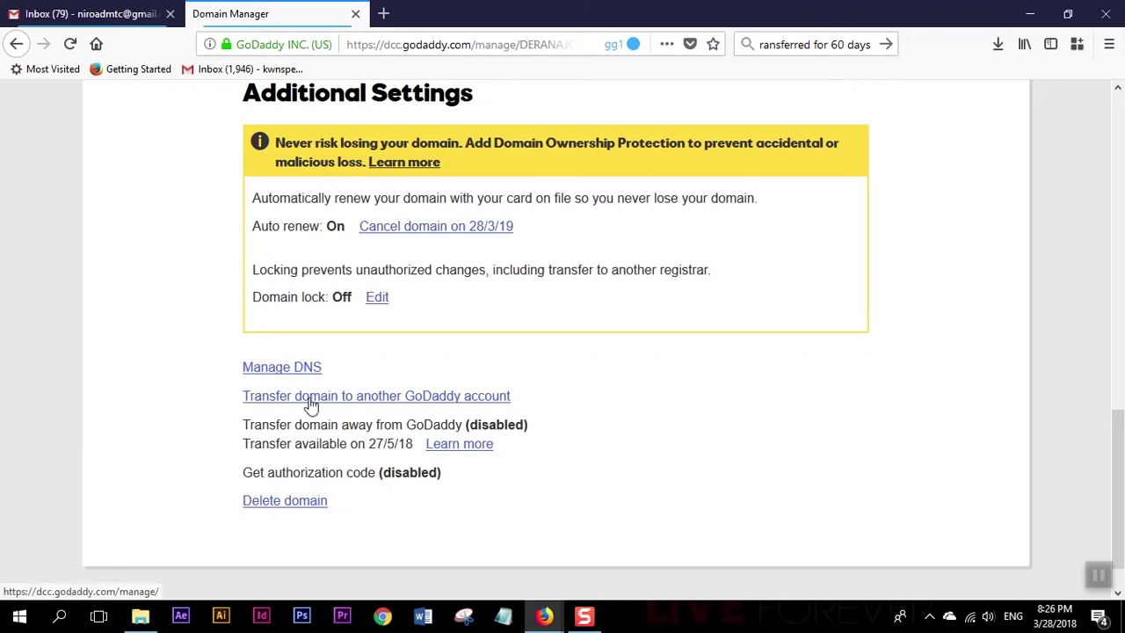
click(383, 402)
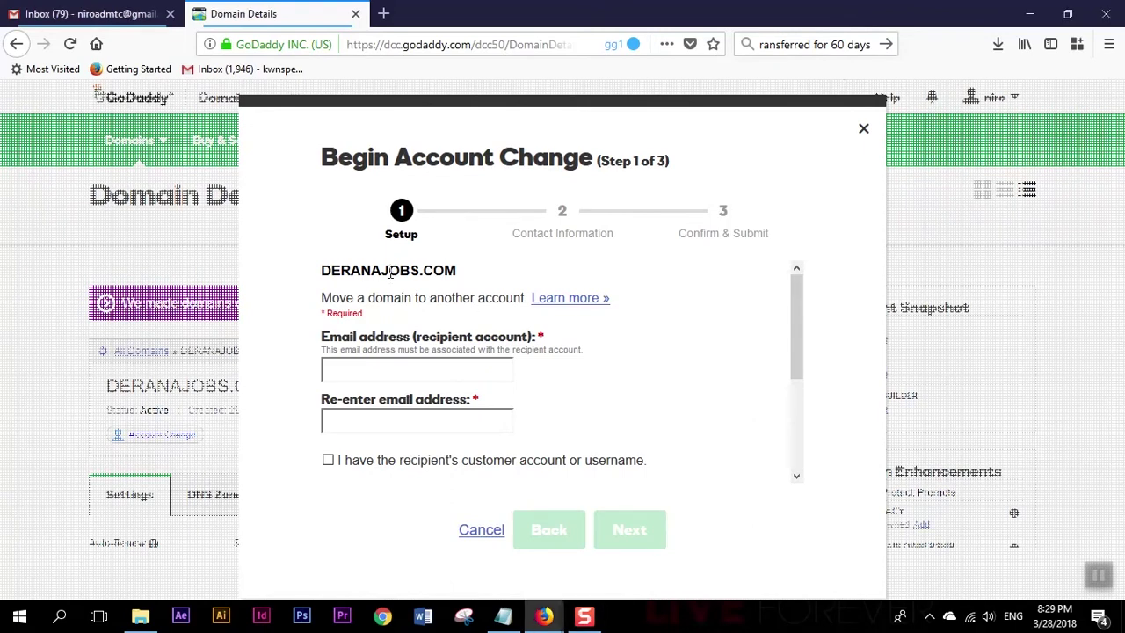
Highlight the domain name DERANAJOBS.COM in the Begin Account Change dialog, then clear it.
drag(323, 270, 457, 272)
click(551, 327)
Look up the recipient Gmail account's e-mail address in its avatar menu.
mouse_move(543, 620)
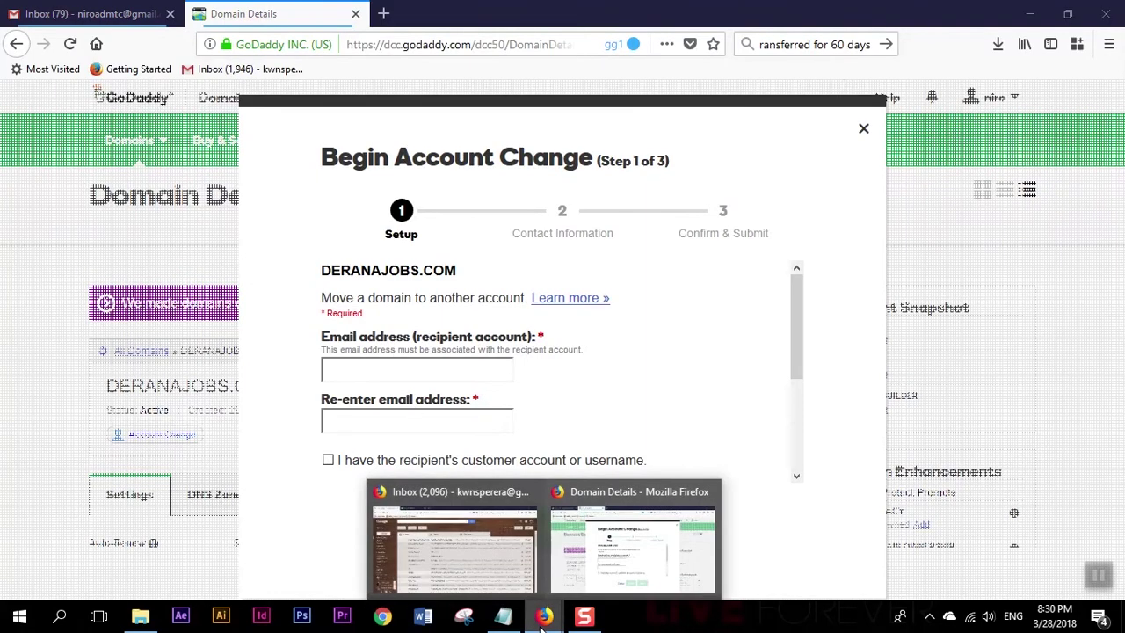
click(454, 561)
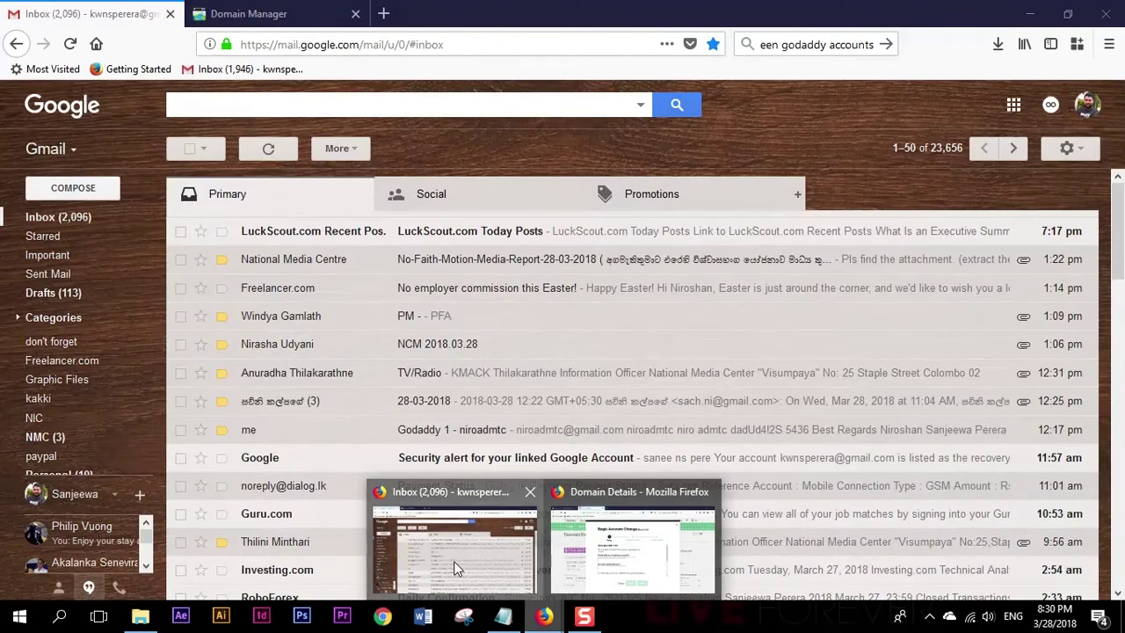
click(1084, 107)
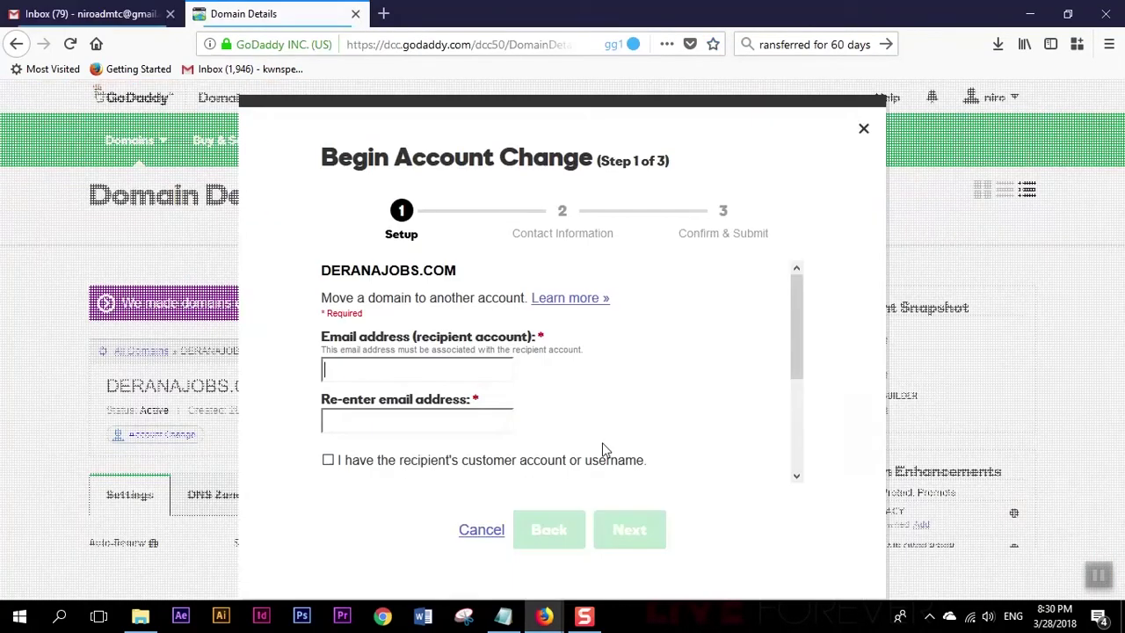
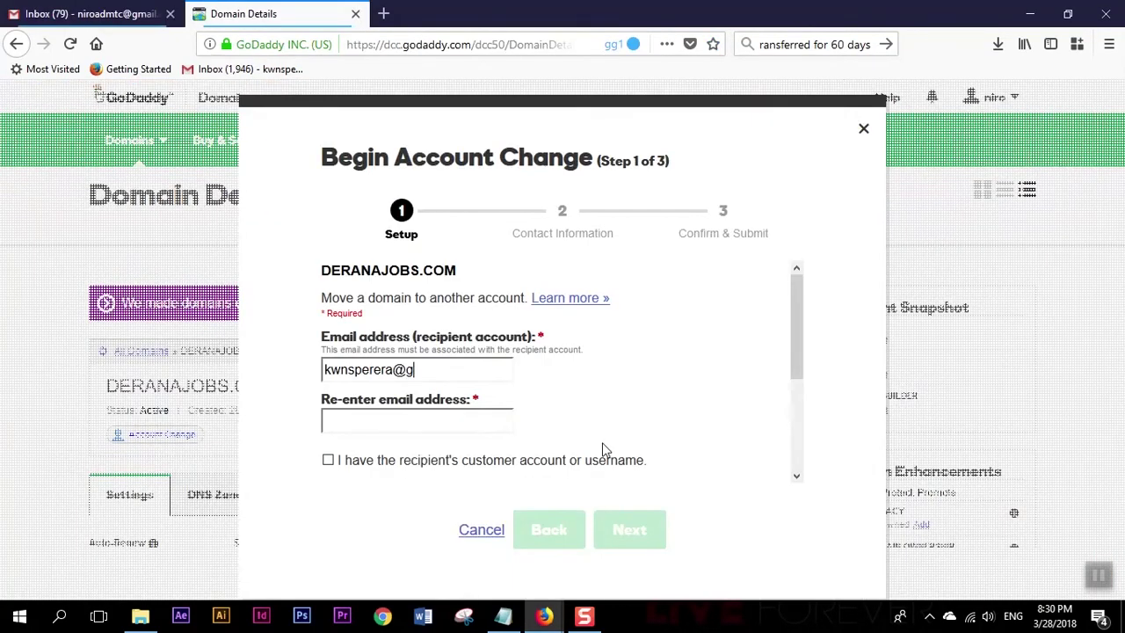
Enter the recipient's e-mail address in both Email address fields of the Setup form.
key(Tab)
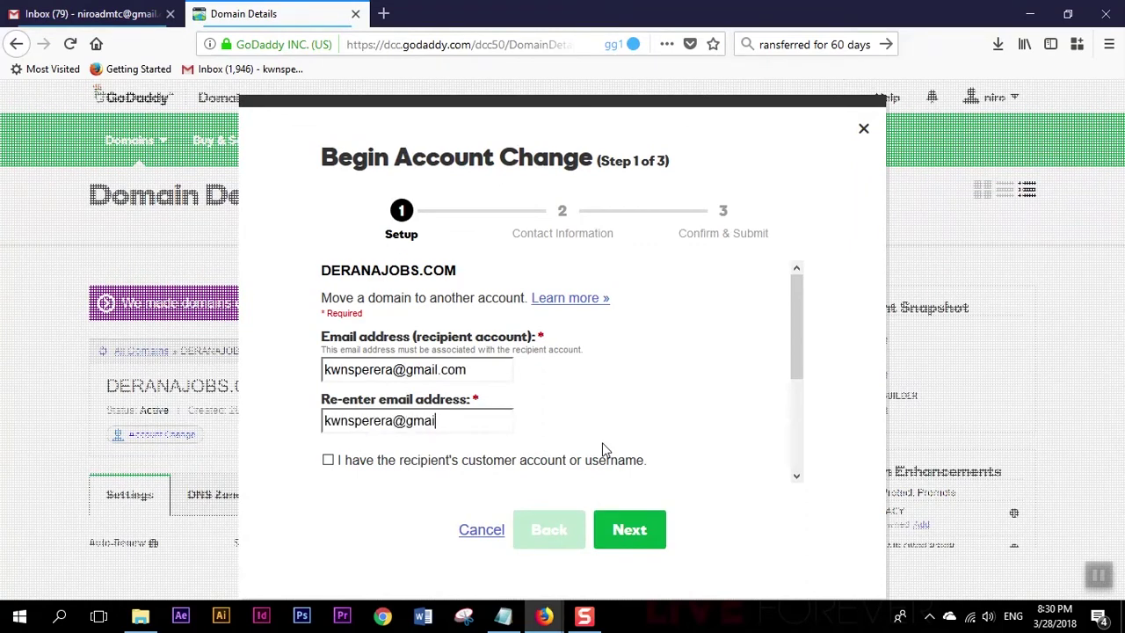
scroll(582, 393, down, 3)
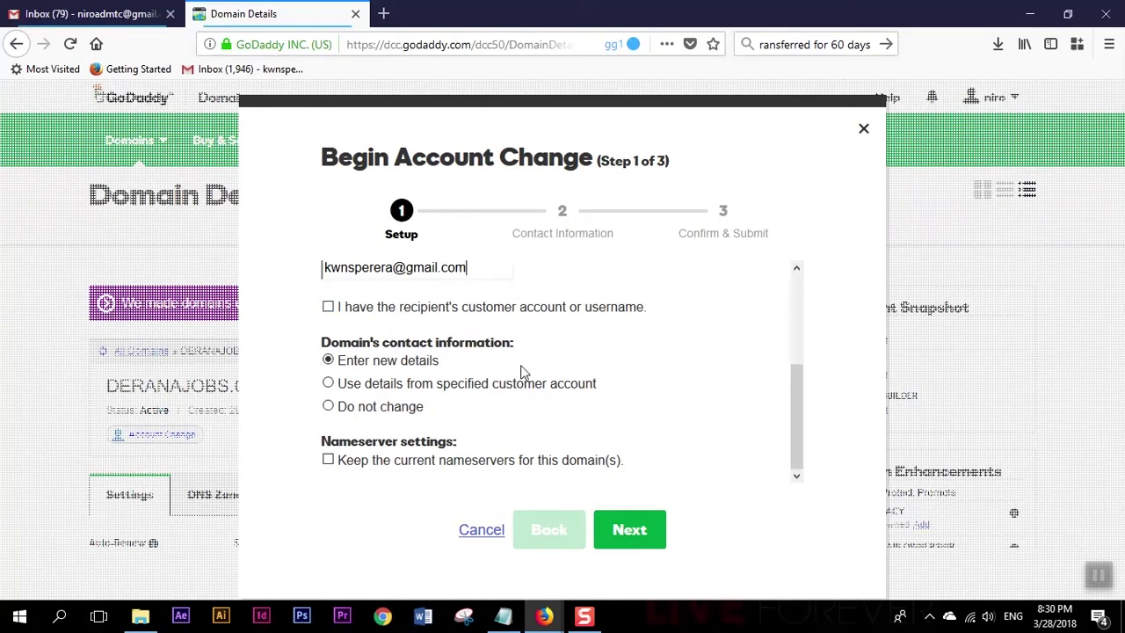
scroll(521, 374, up, 1)
scroll(520, 373, up, 1)
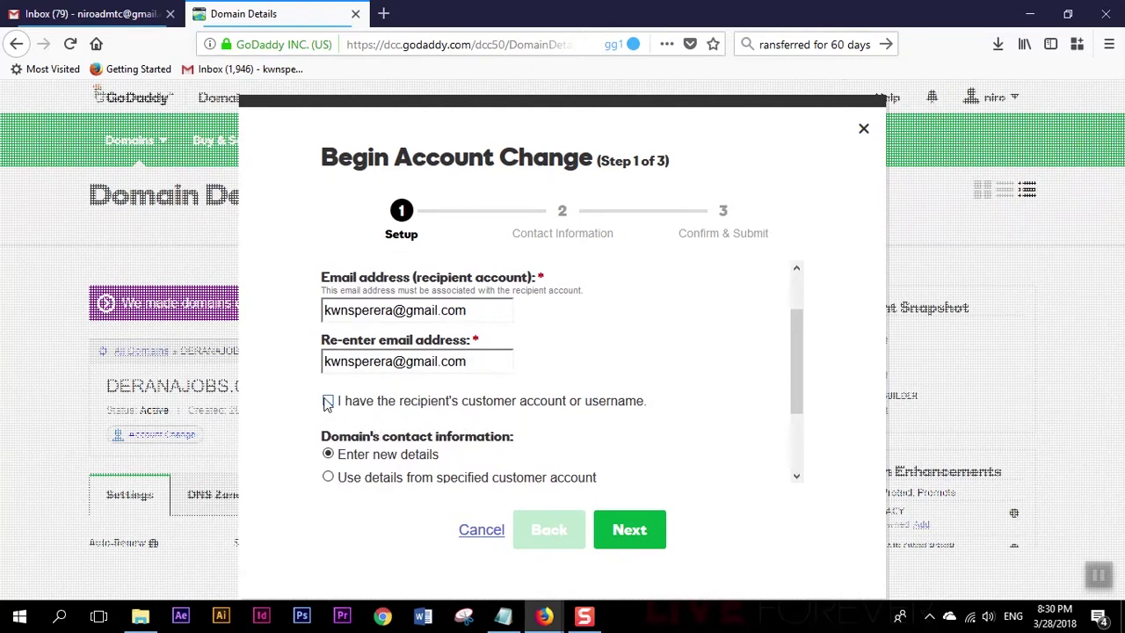
scroll(351, 413, down, 2)
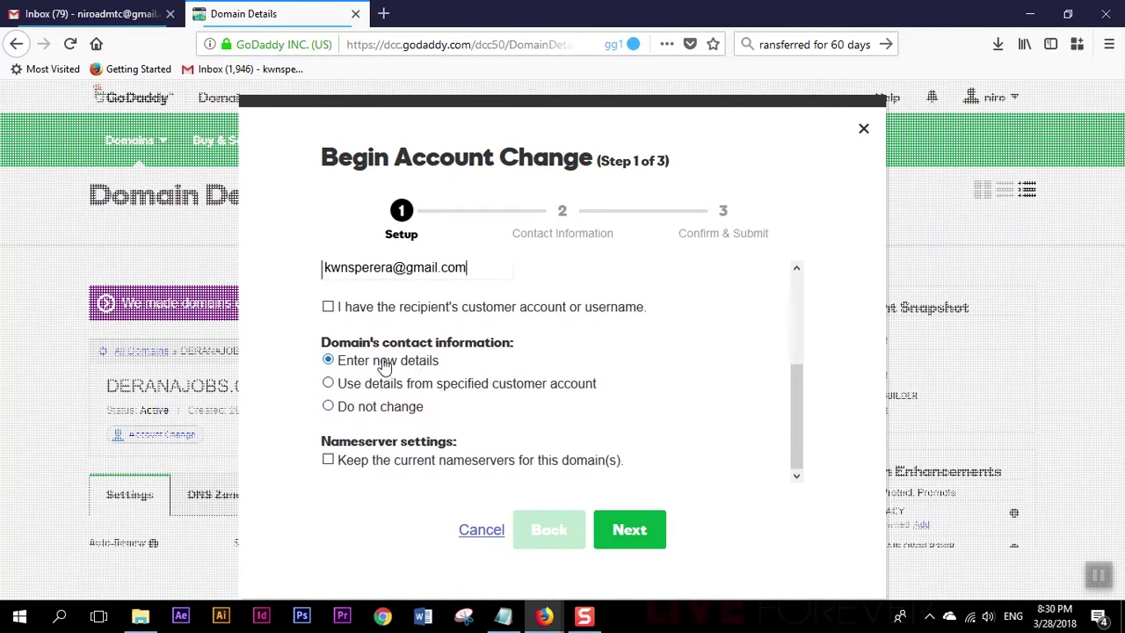
Choose 'Do not change' for contacts, keep the current nameservers, go Next, and pick the recipient customer account option.
click(369, 413)
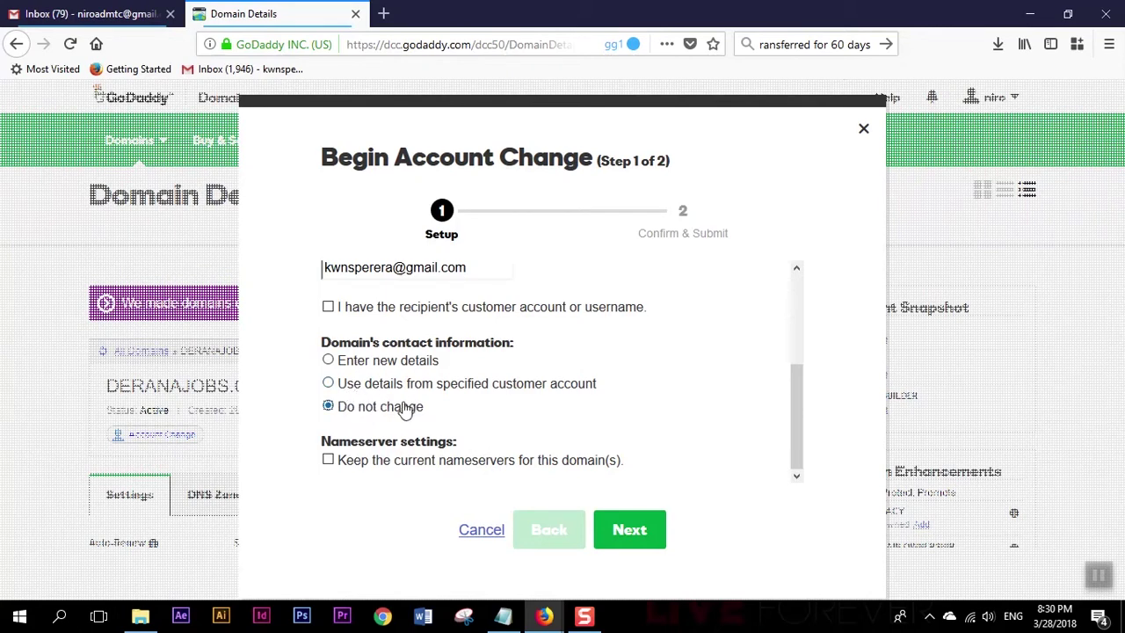
click(391, 469)
click(632, 538)
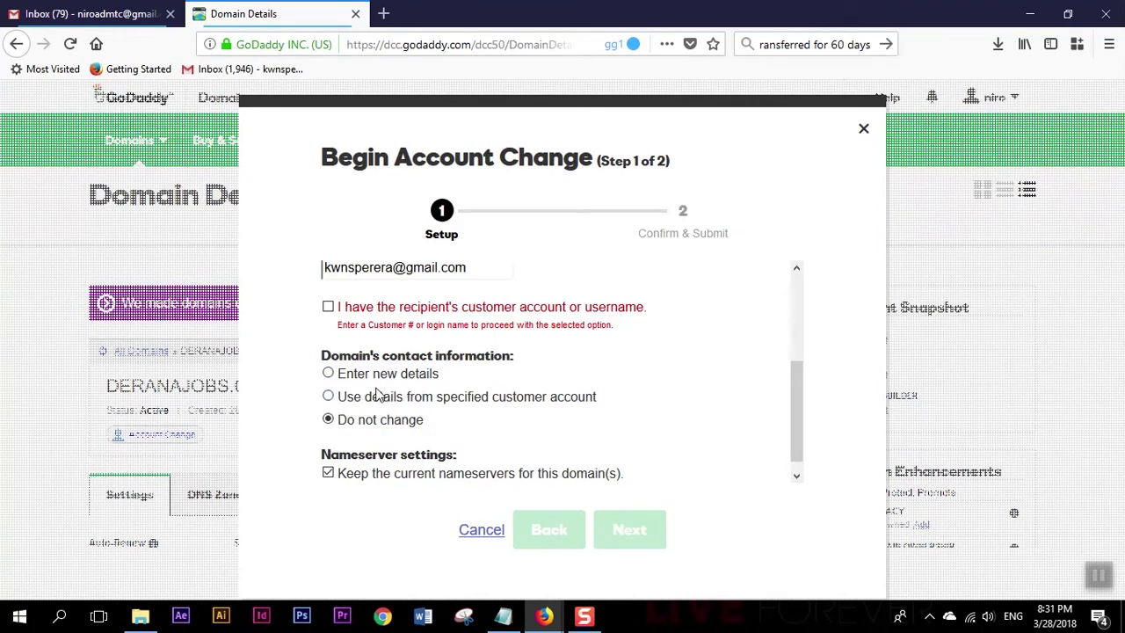
click(328, 307)
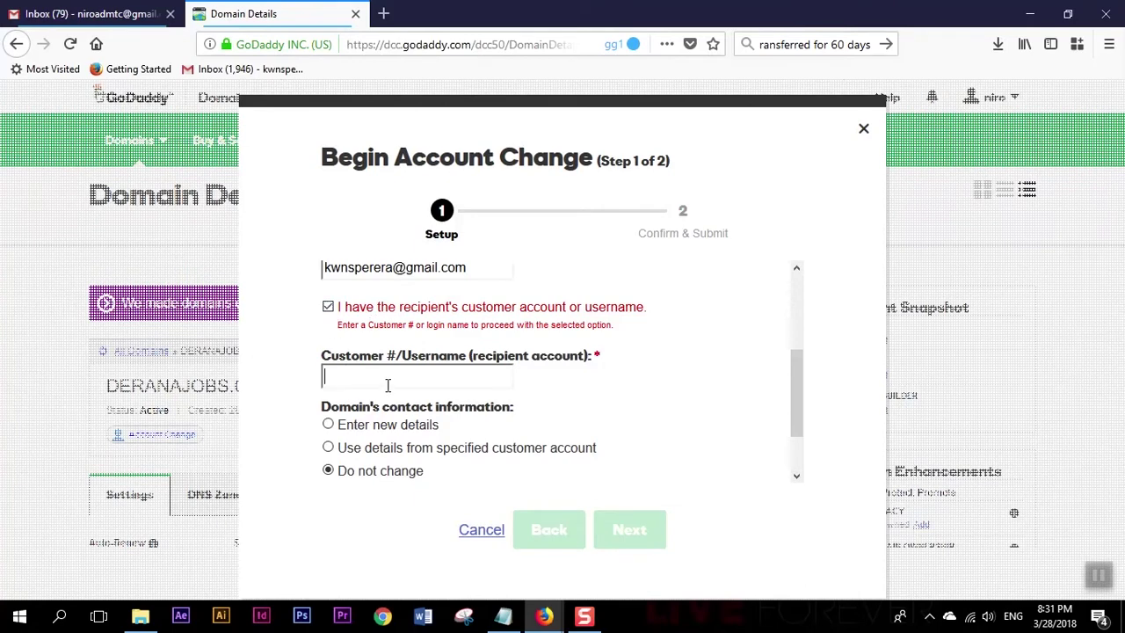
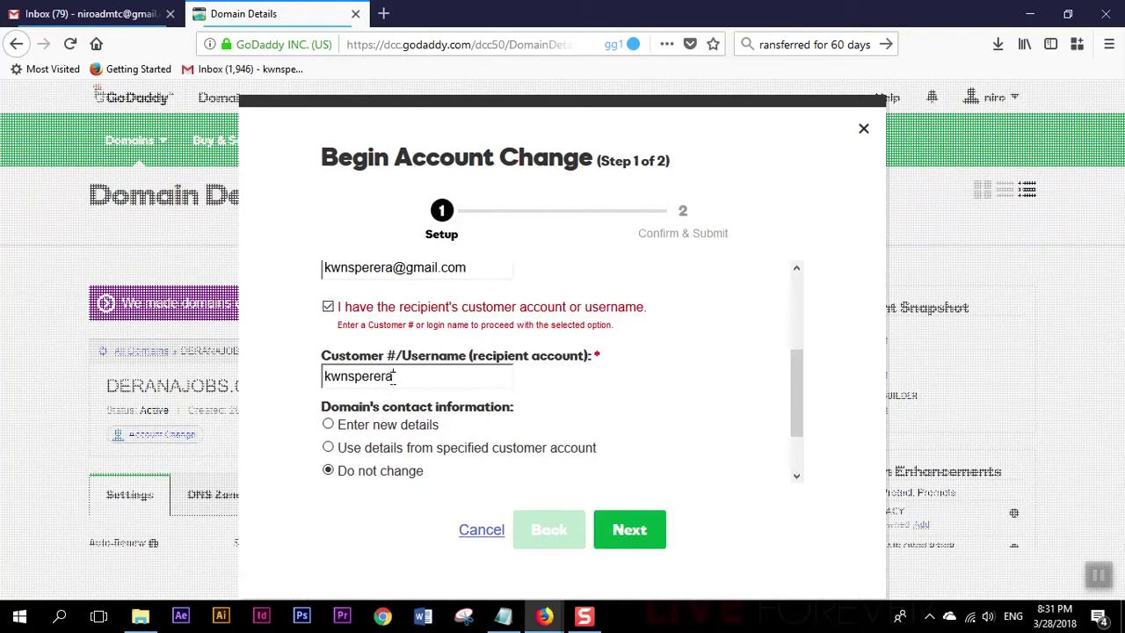
Enter the recipient's GoDaddy username, then go Next and Finish to submit the change.
drag(400, 375, 308, 372)
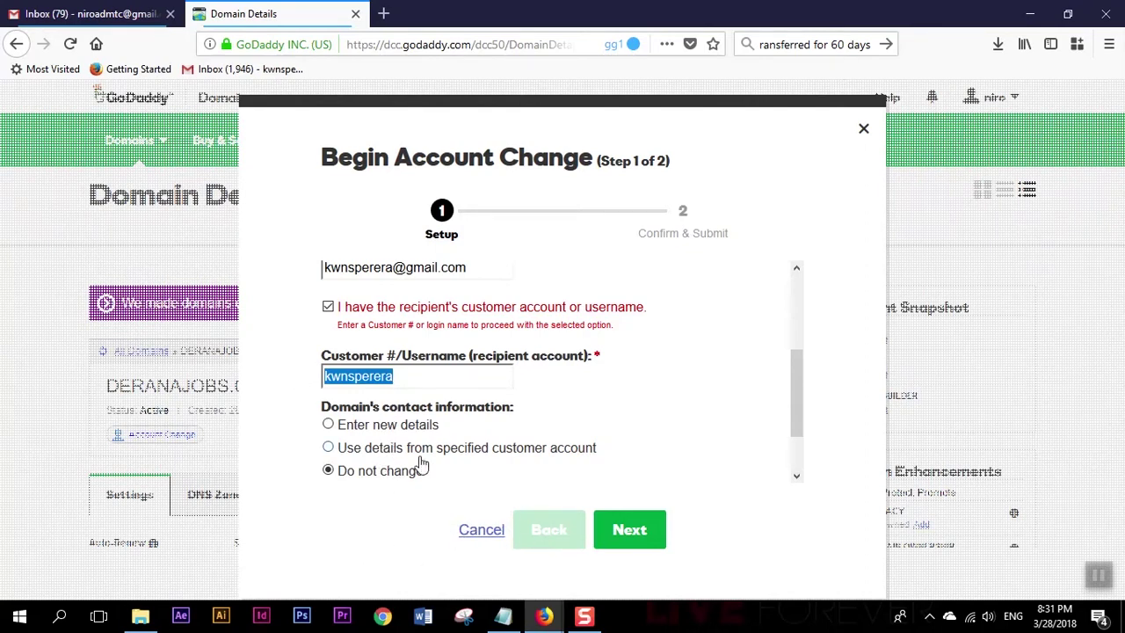
click(625, 542)
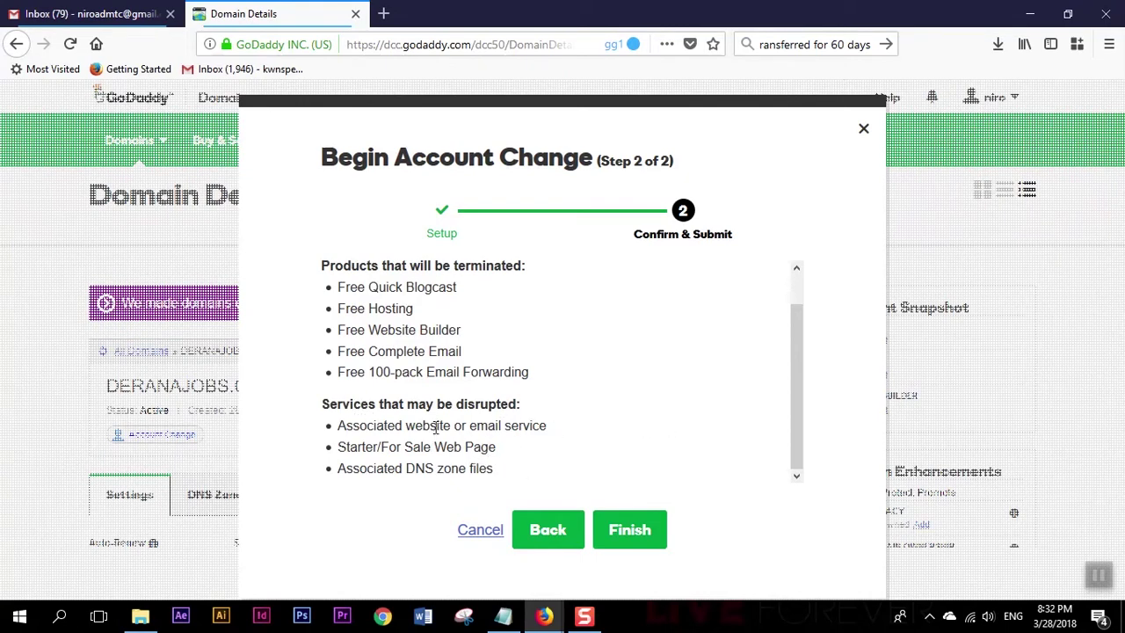
click(624, 527)
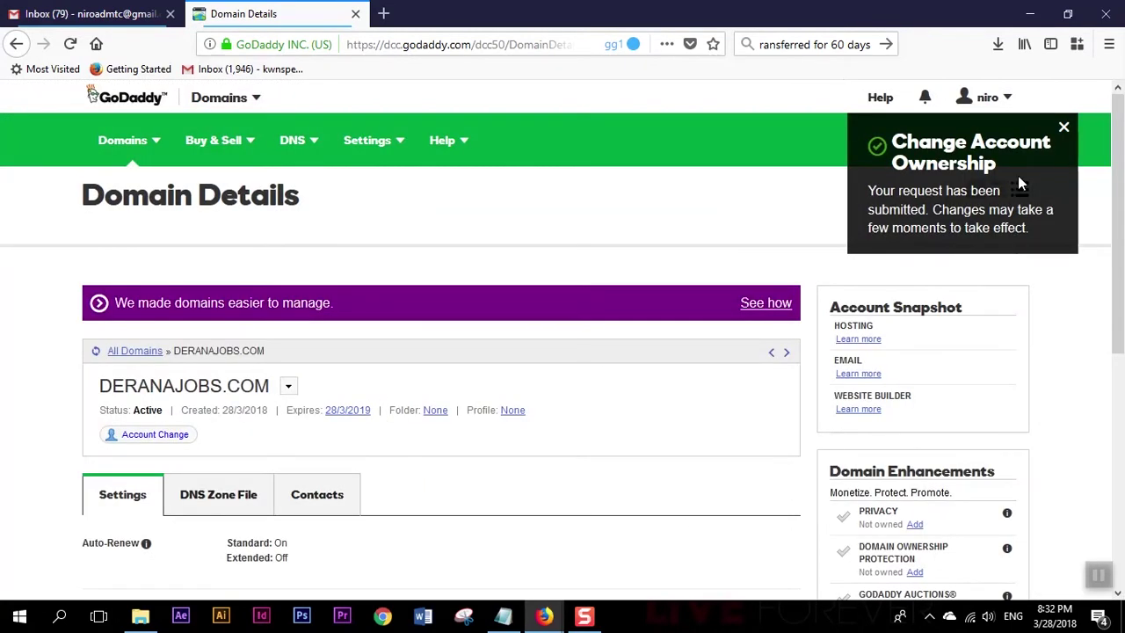
Dismiss the submitted notice and go to the Outgoing Account Changes page.
click(1063, 131)
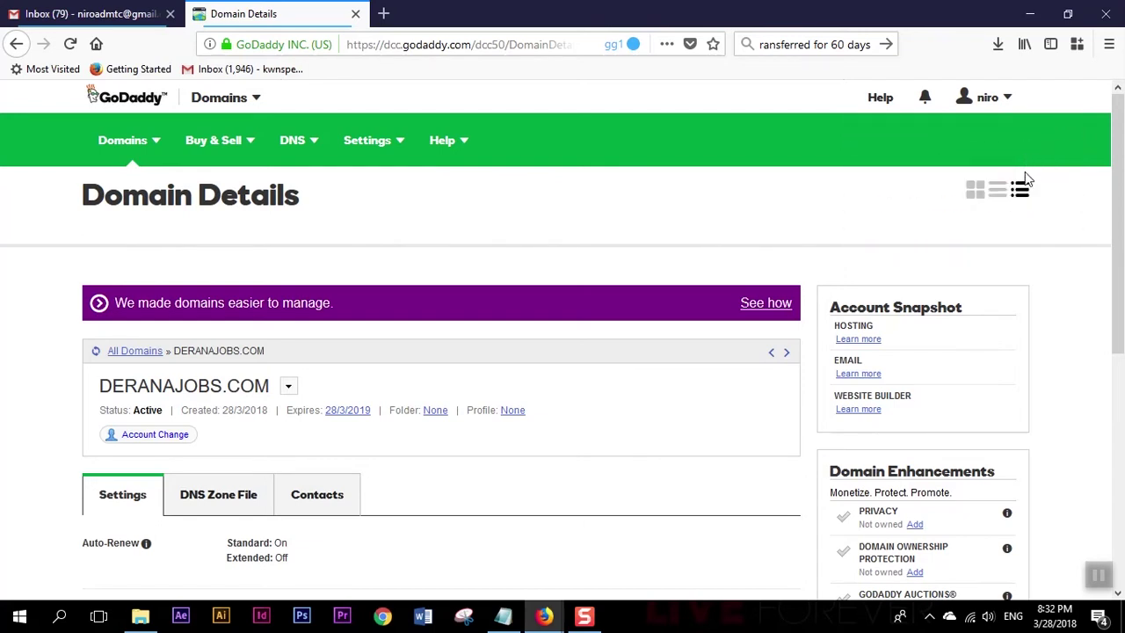
click(1019, 189)
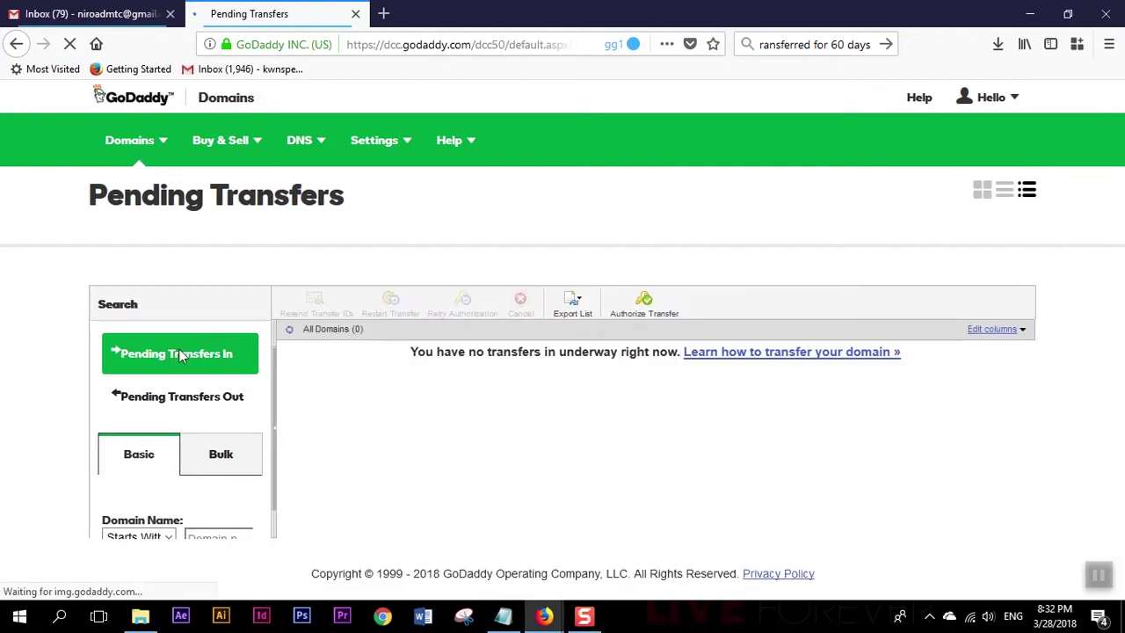
click(165, 143)
click(199, 284)
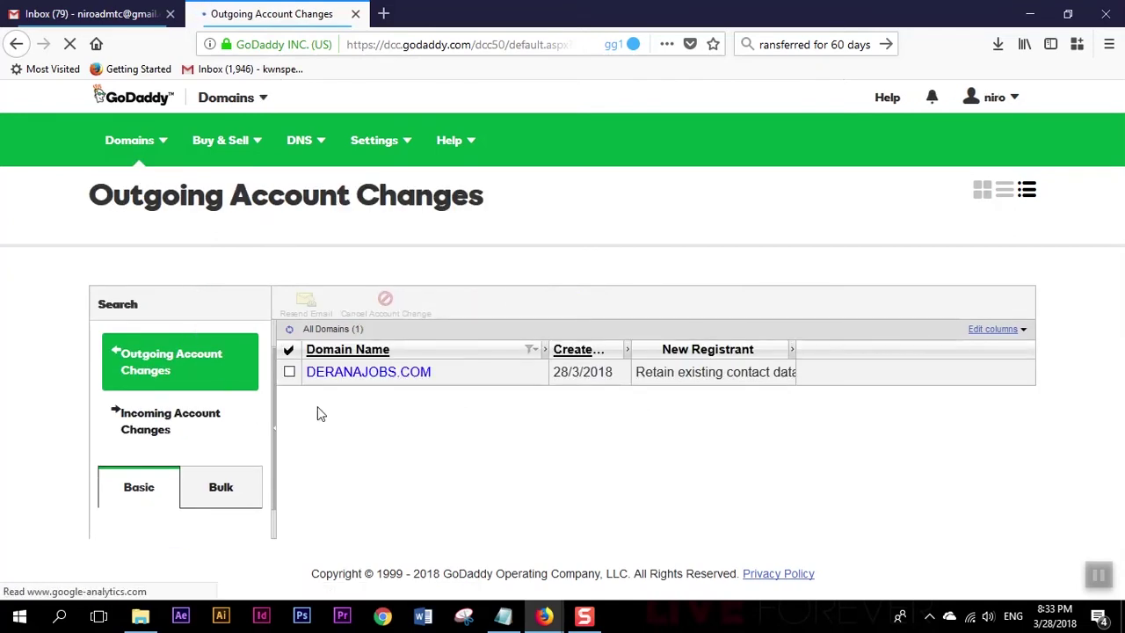
click(166, 143)
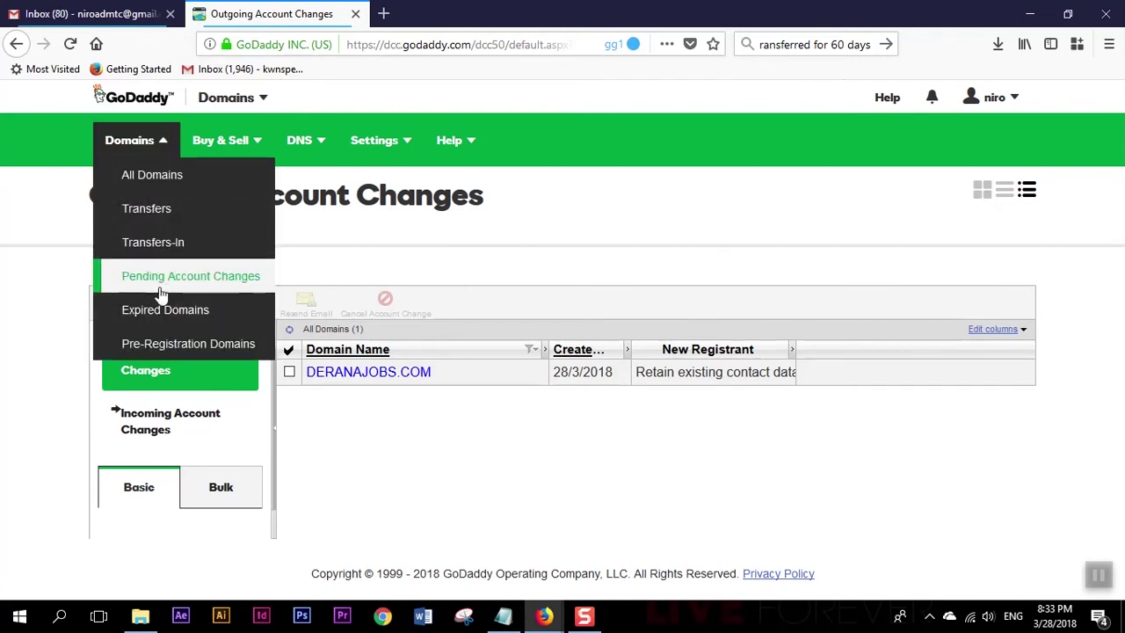
click(525, 458)
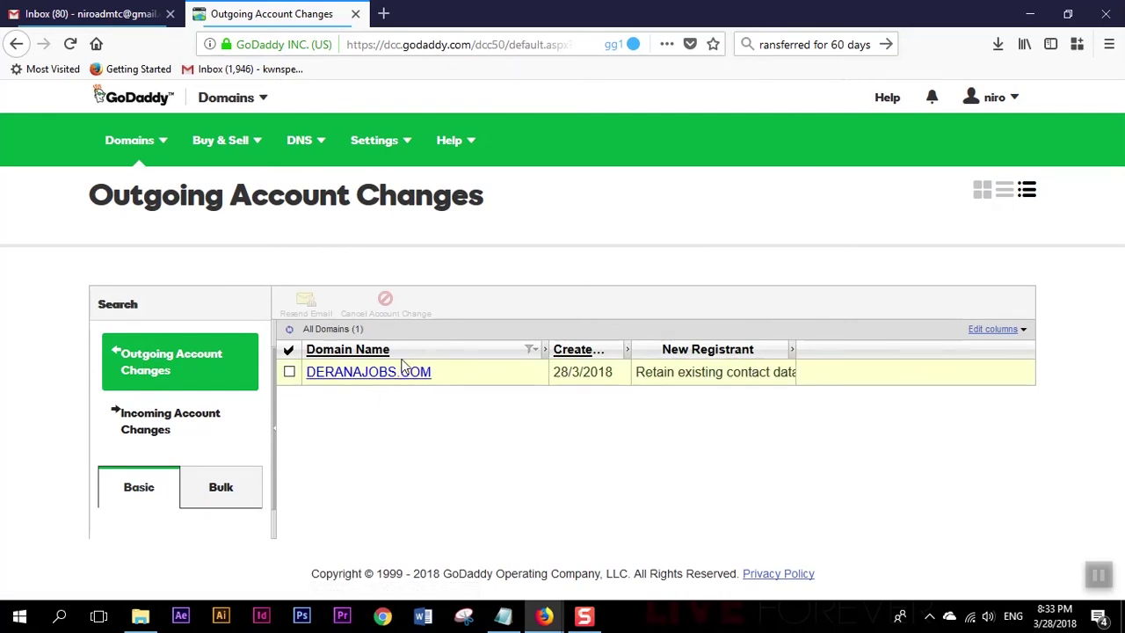
Tick and untick the pending DERANAJOBS.COM row, then bring the Gmail window forward.
click(290, 372)
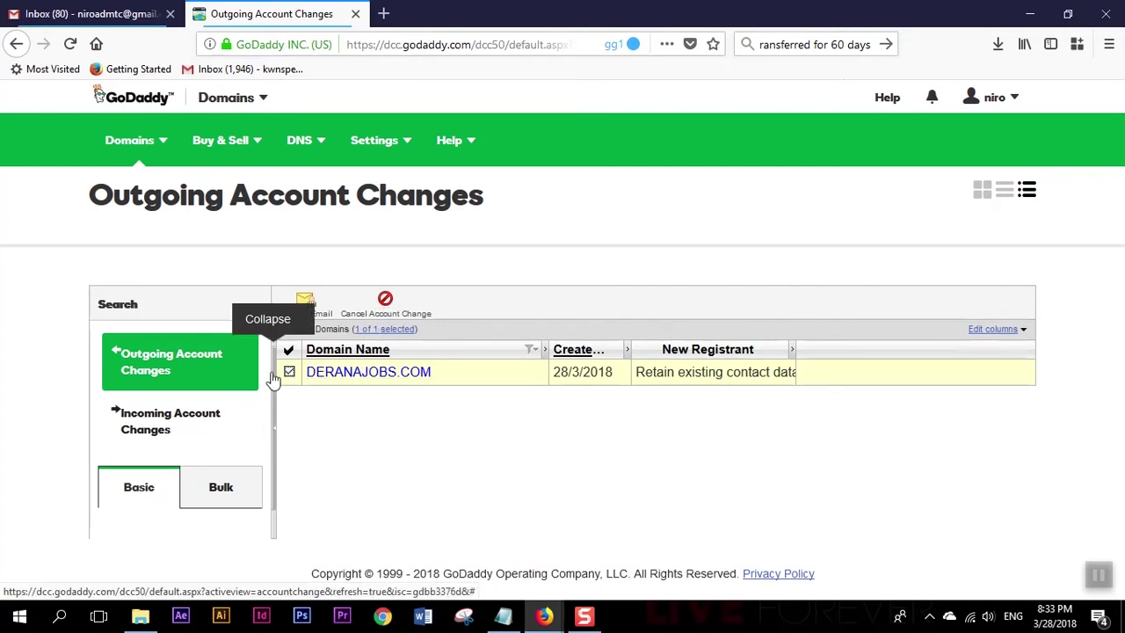
click(289, 373)
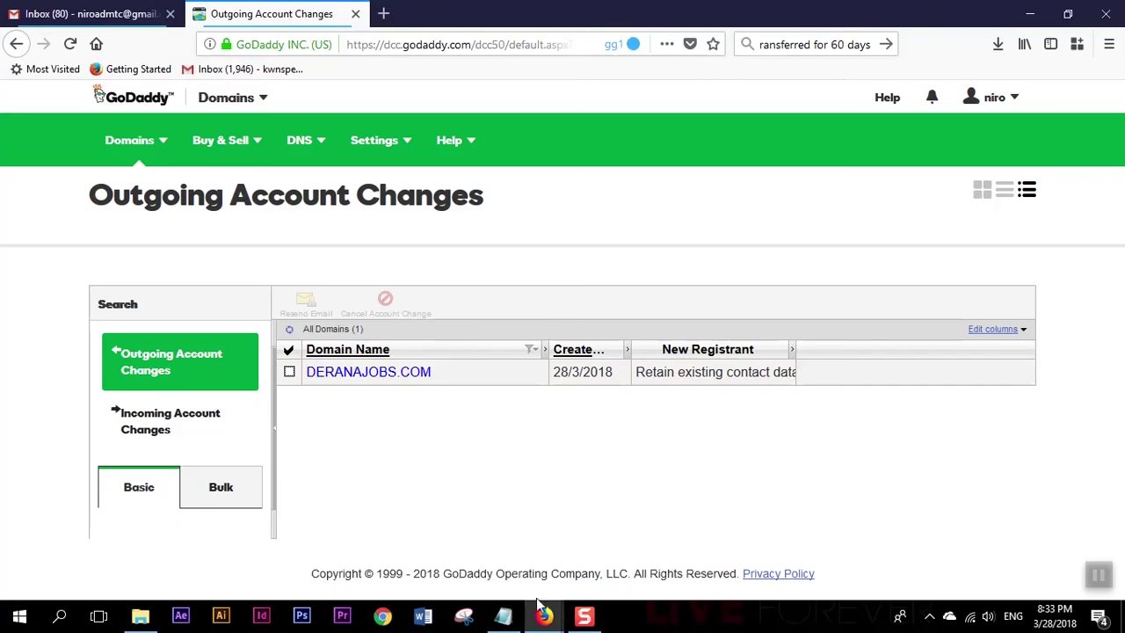
mouse_move(544, 612)
click(453, 475)
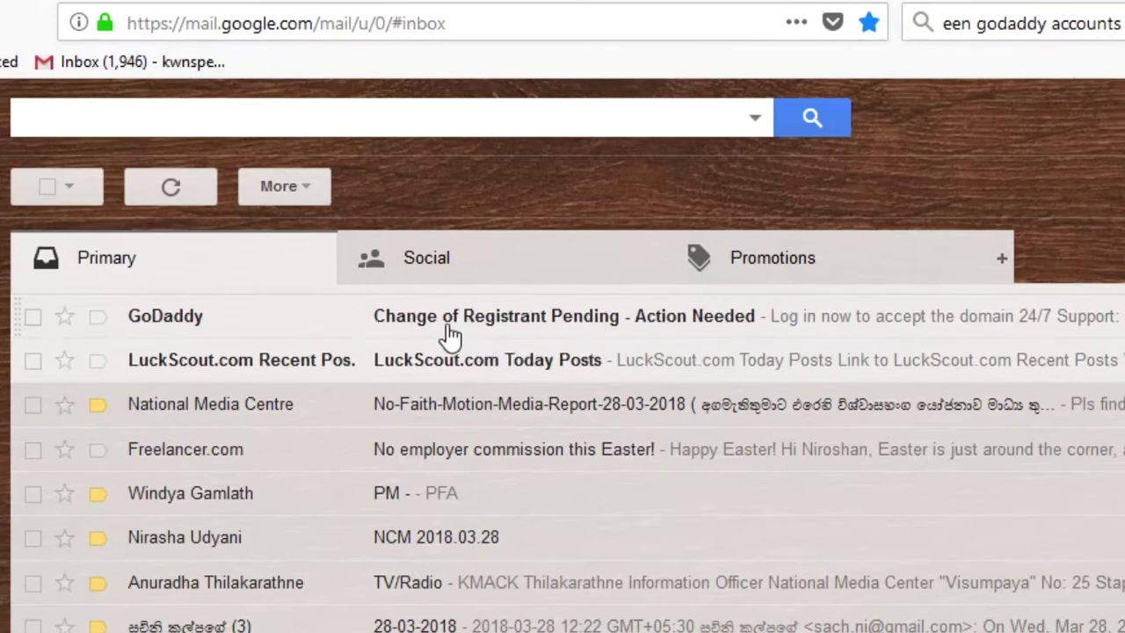
Open GoDaddy's 'Change of Registrant Pending' email and follow its 'Log in to Accept' link.
click(646, 322)
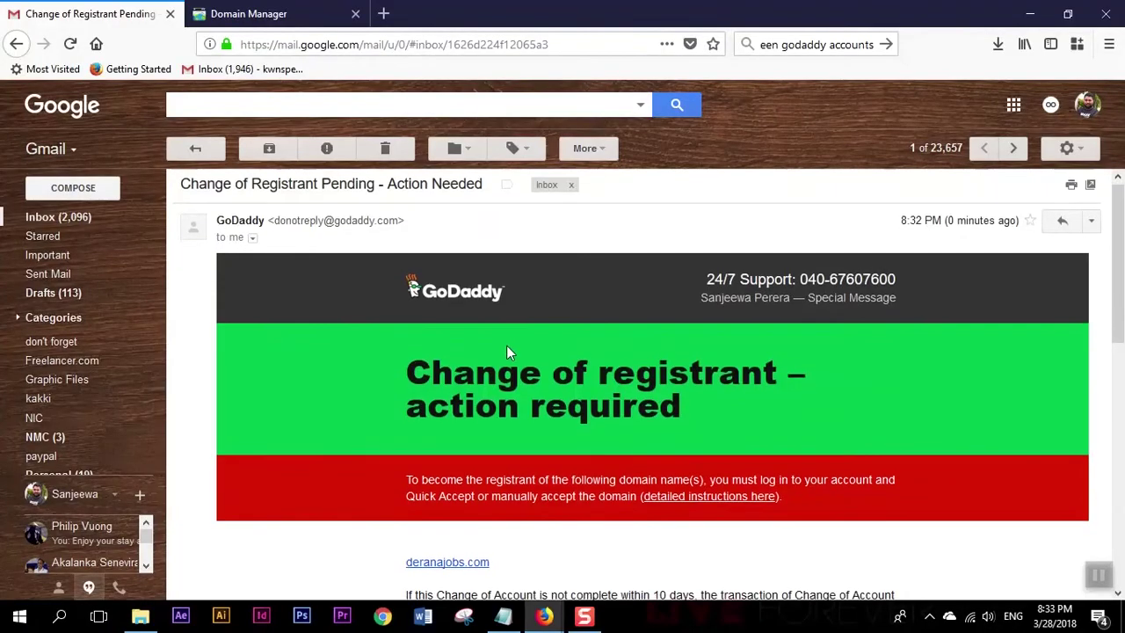
scroll(506, 345, down, 2)
scroll(584, 349, down, 1)
scroll(579, 361, down, 1)
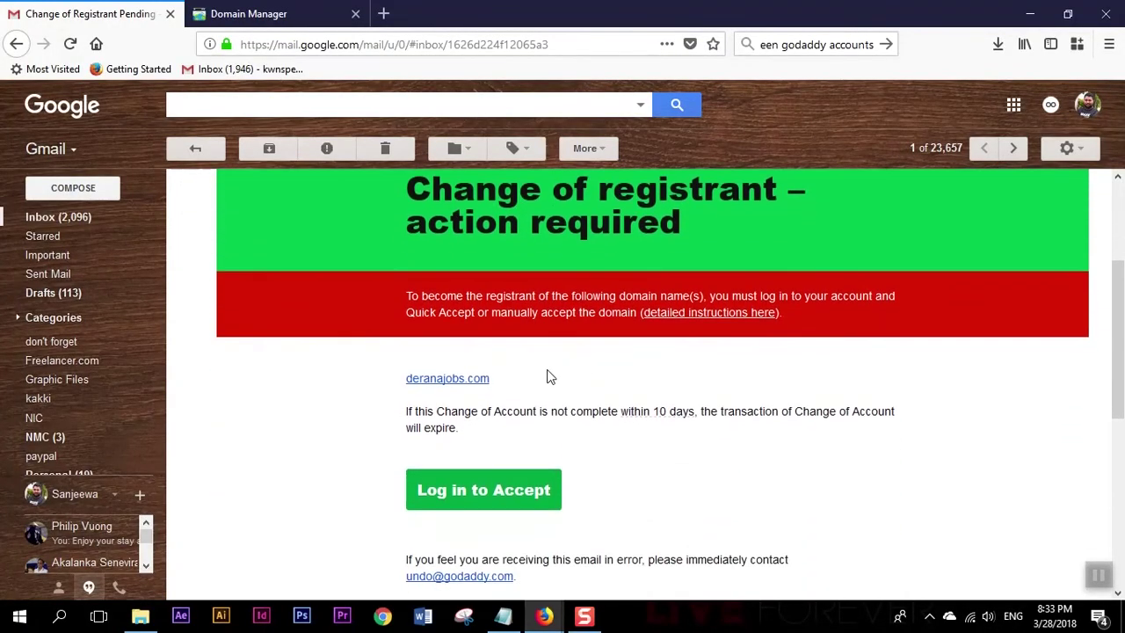
scroll(533, 408, down, 2)
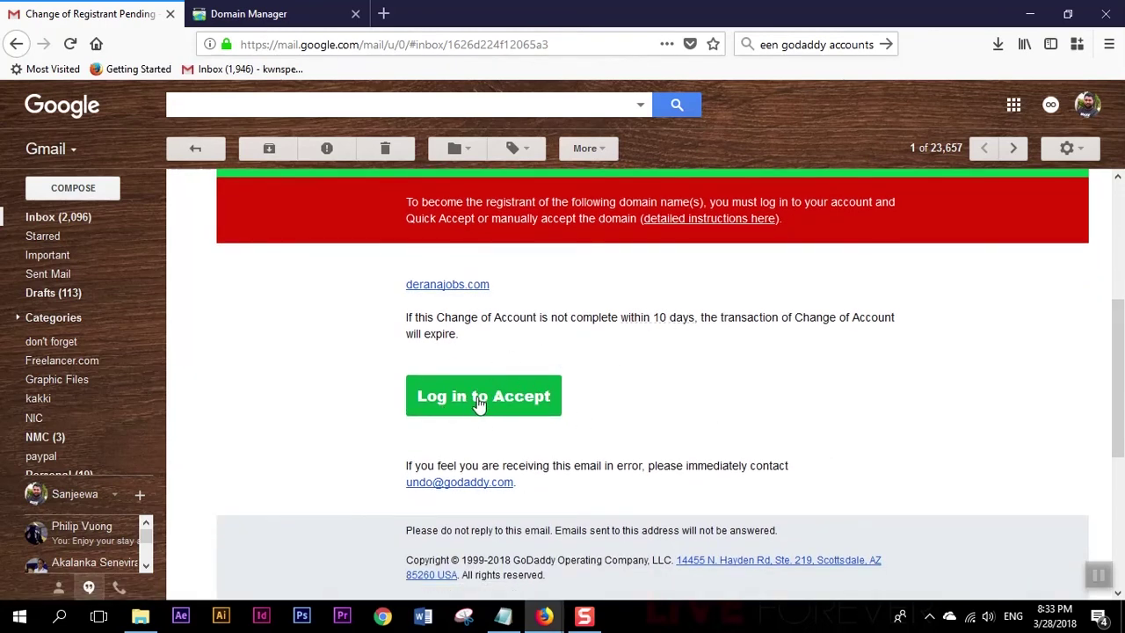
click(490, 416)
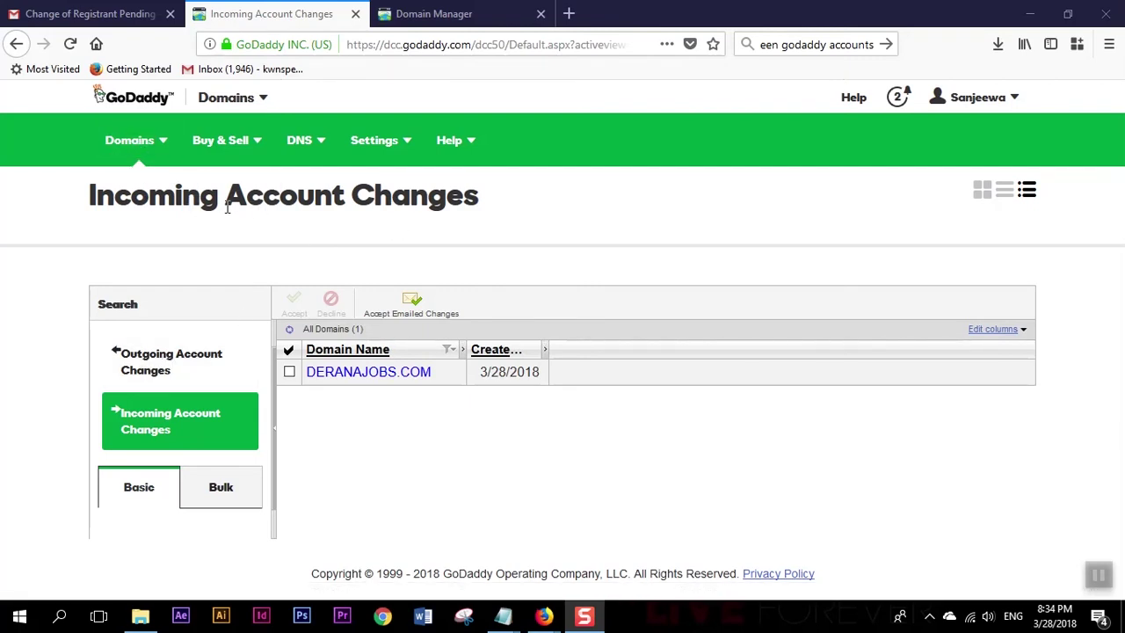
Select DERANAJOBS.COM, accept it, agree to the Universal Terms of Service and confirm with OK.
click(164, 143)
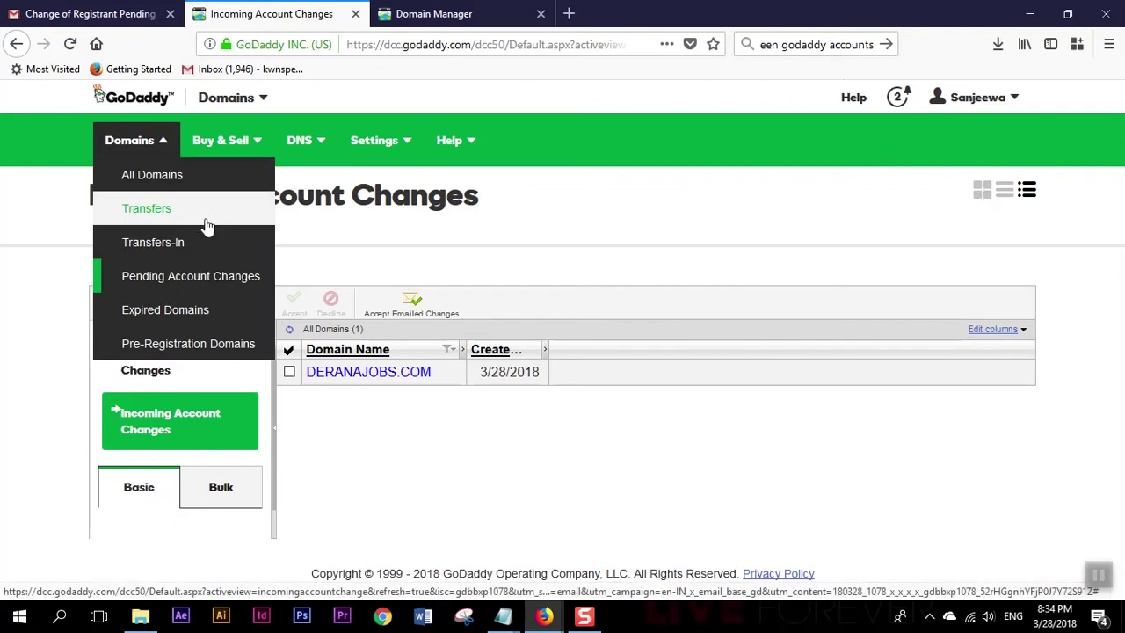
click(33, 409)
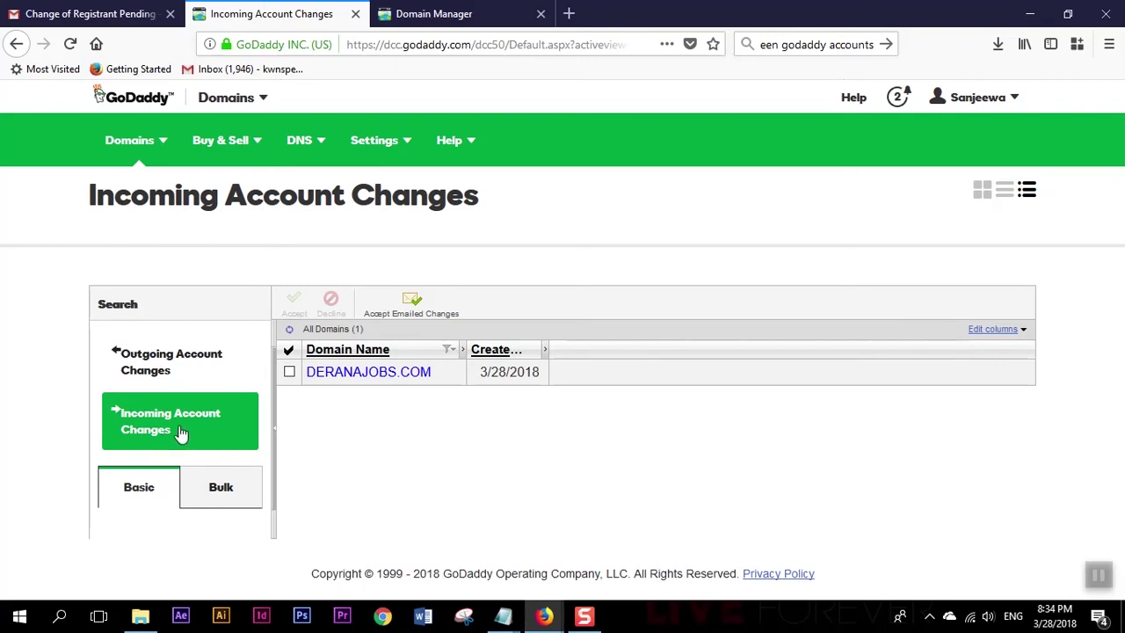
click(289, 372)
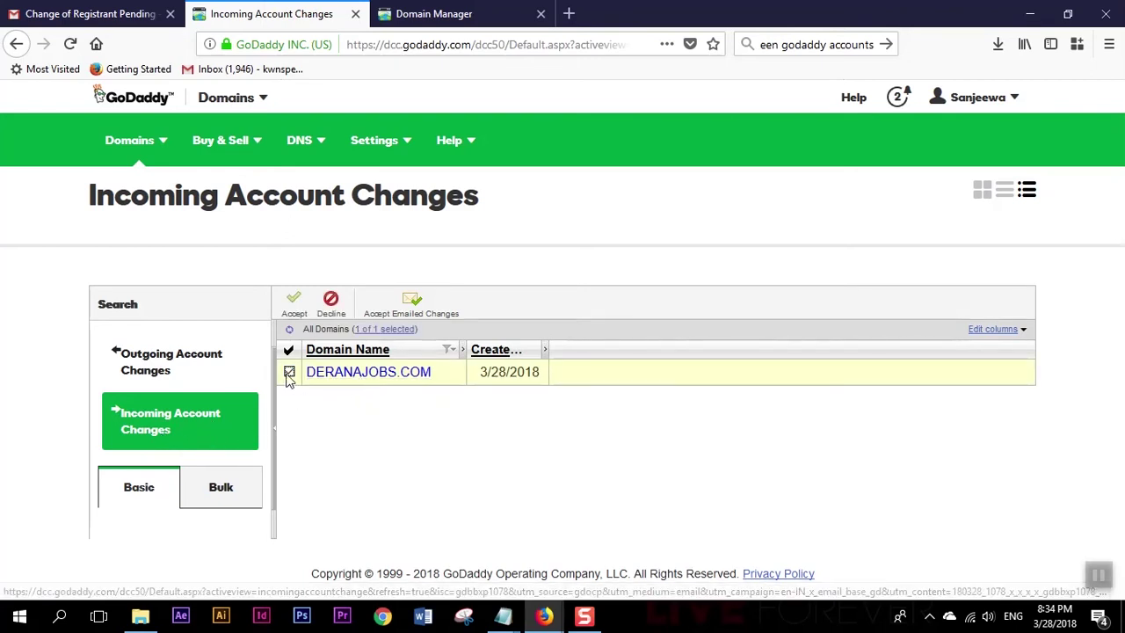
click(297, 303)
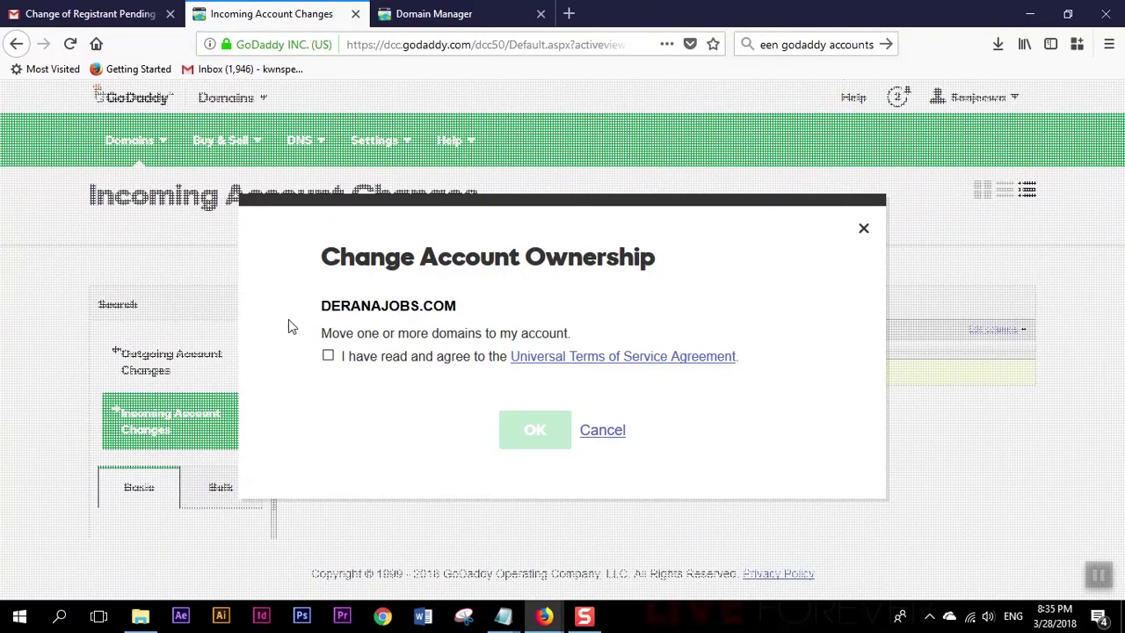
click(330, 359)
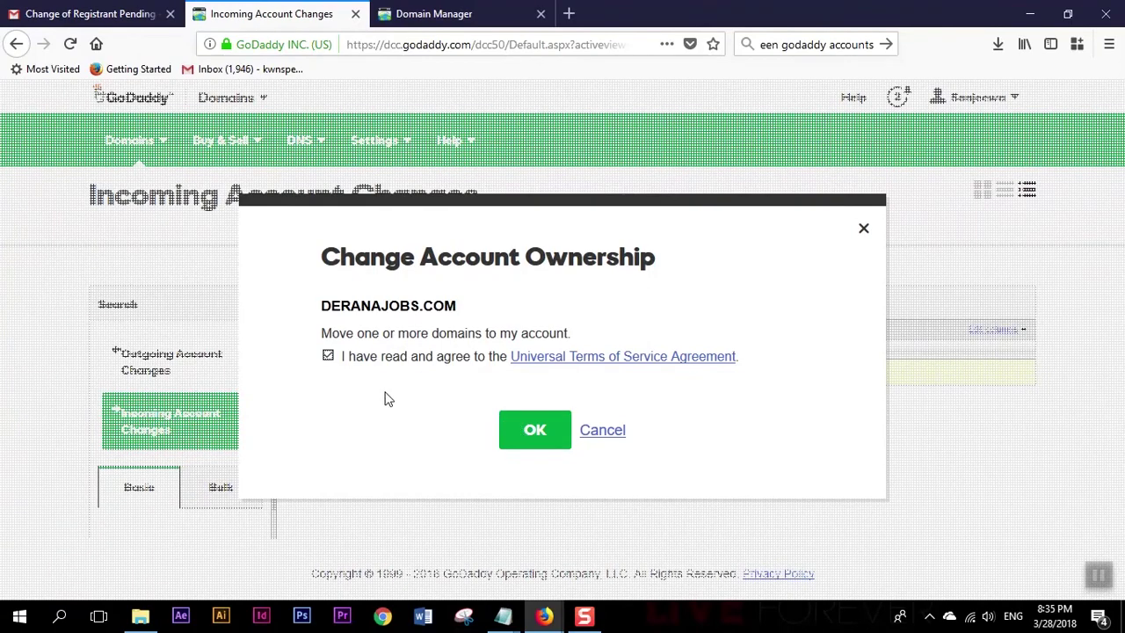
click(532, 430)
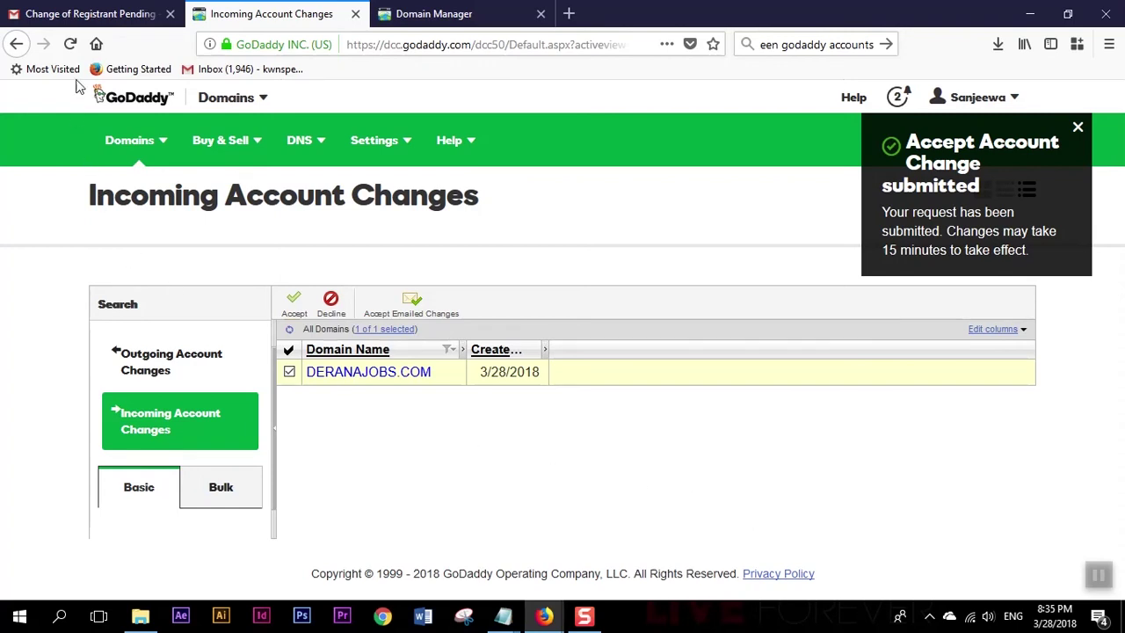
Refresh and open All Domains in the recipient account, confirming deranajobs.com is now listed.
click(70, 43)
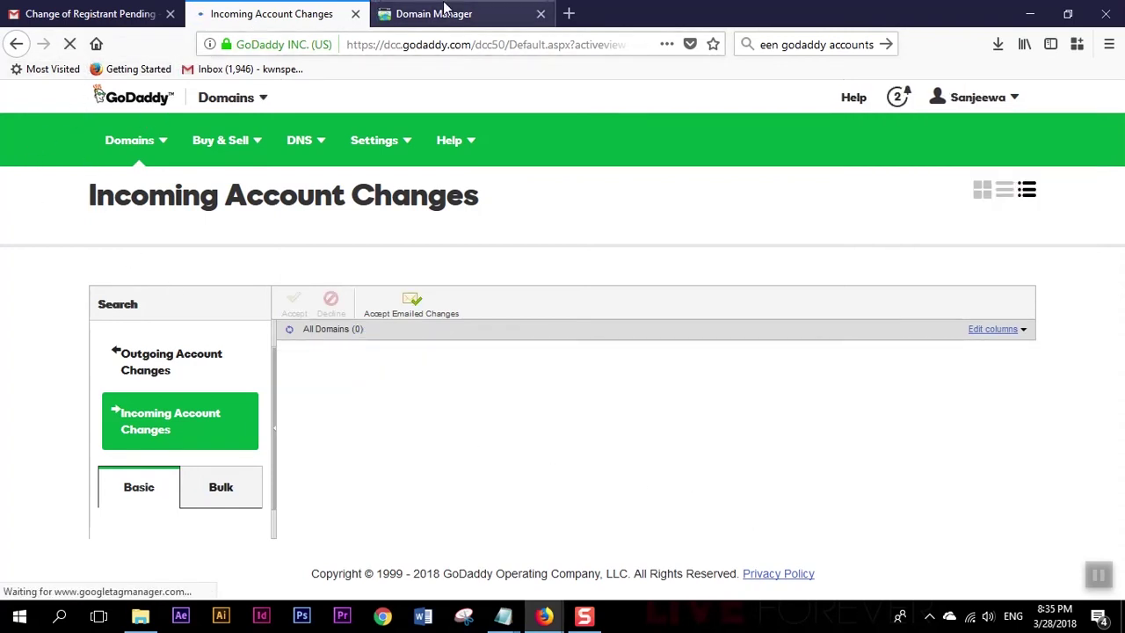
click(161, 156)
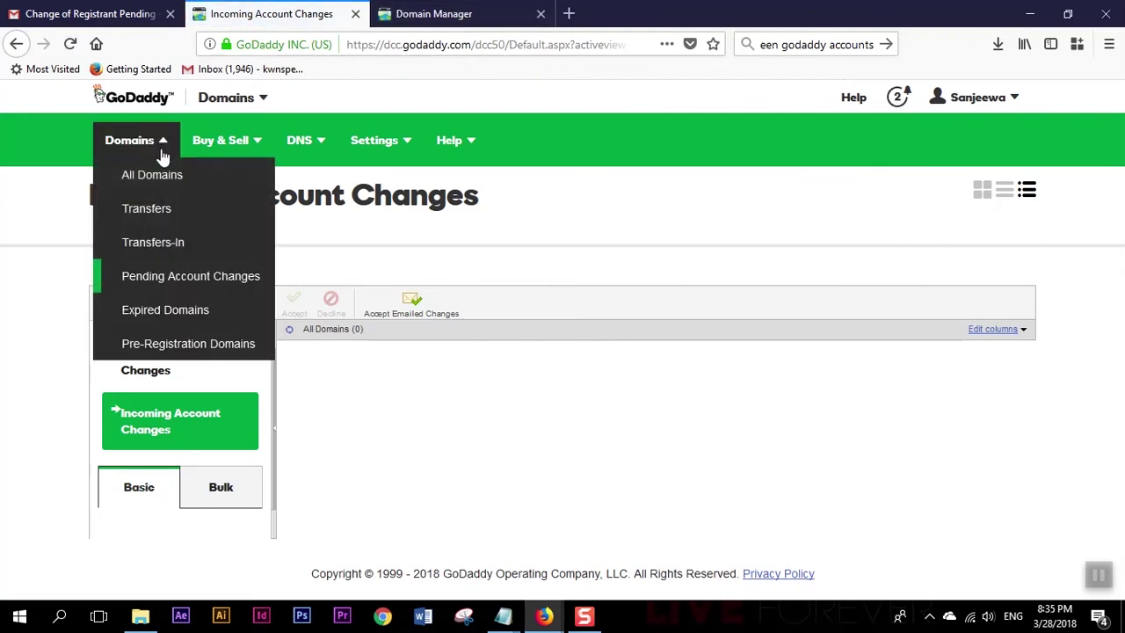
click(151, 175)
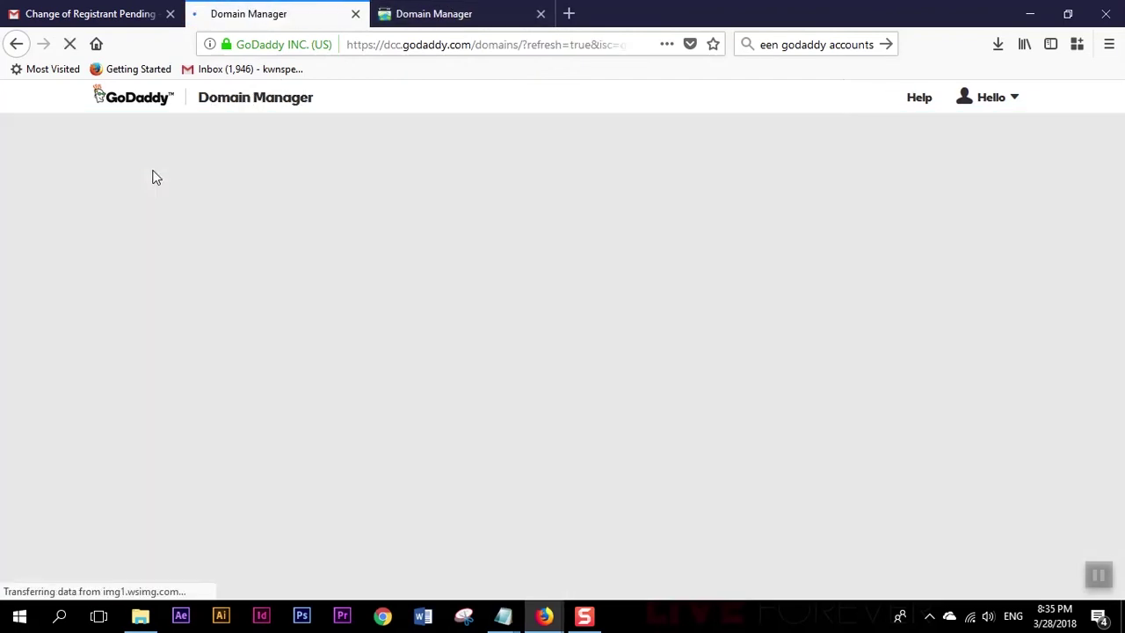
click(540, 14)
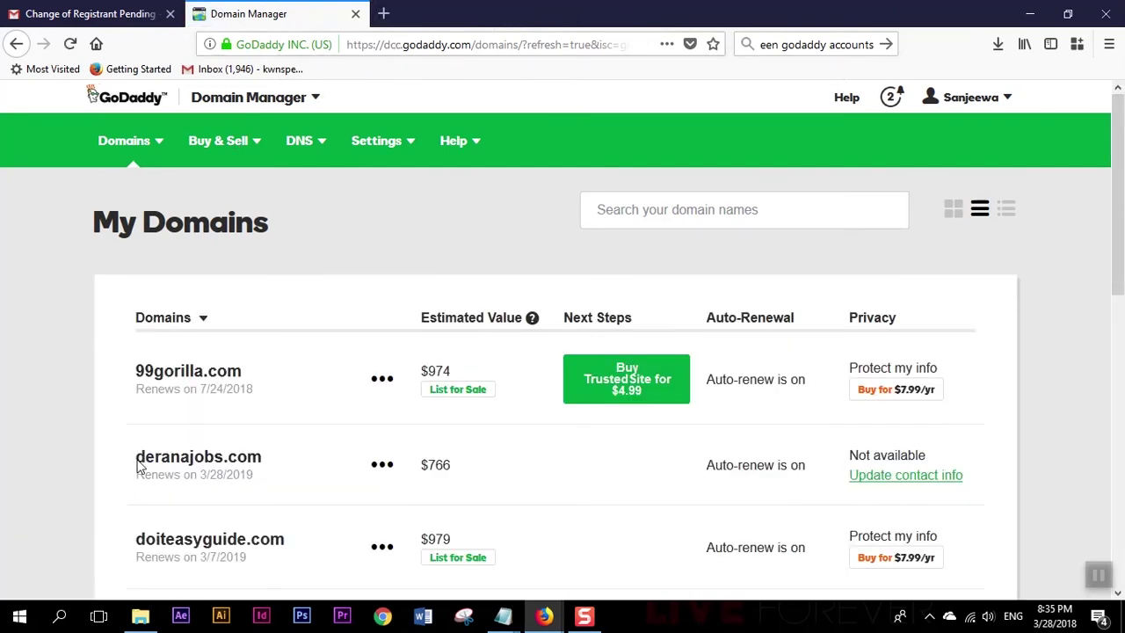
drag(133, 467, 296, 476)
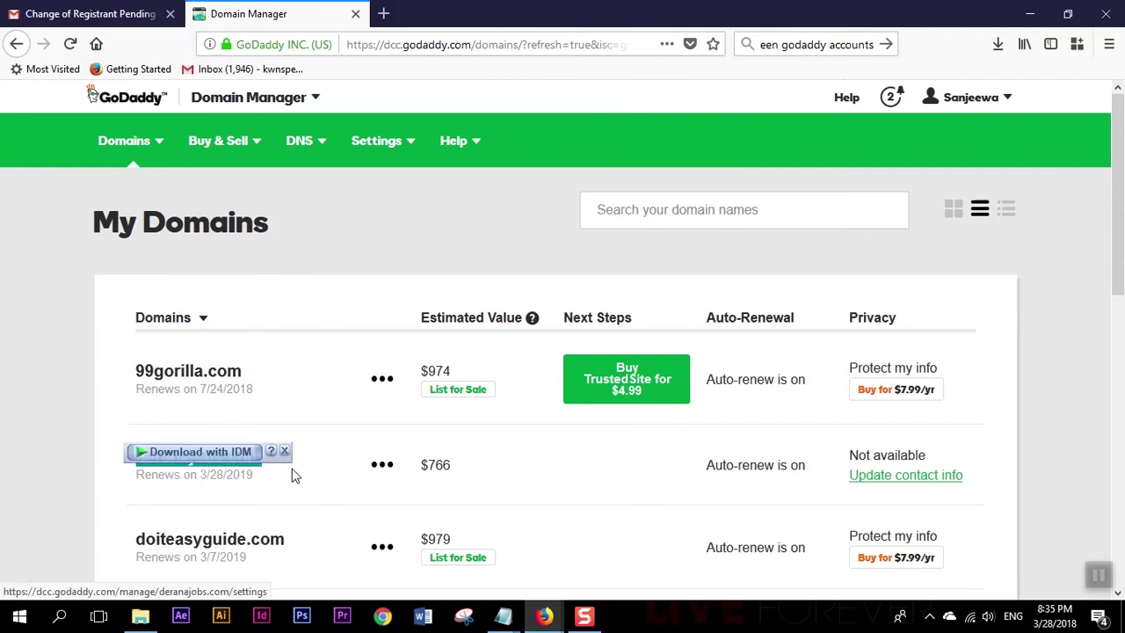
Return to the original account's Firefox window showing Outgoing Account Changes.
click(168, 490)
mouse_move(543, 617)
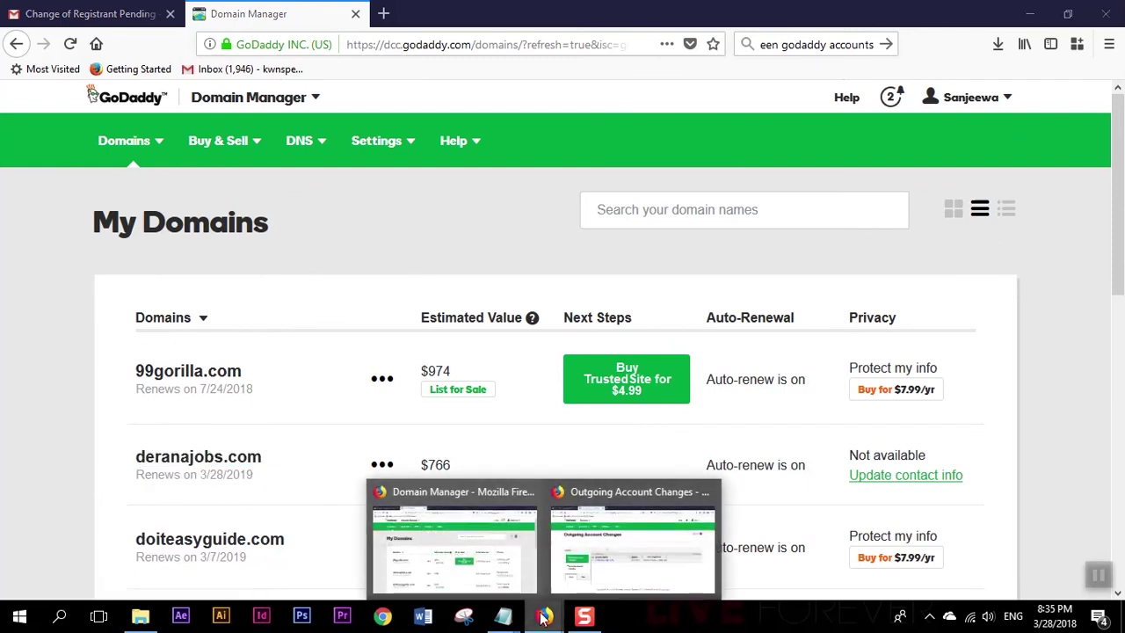
click(604, 572)
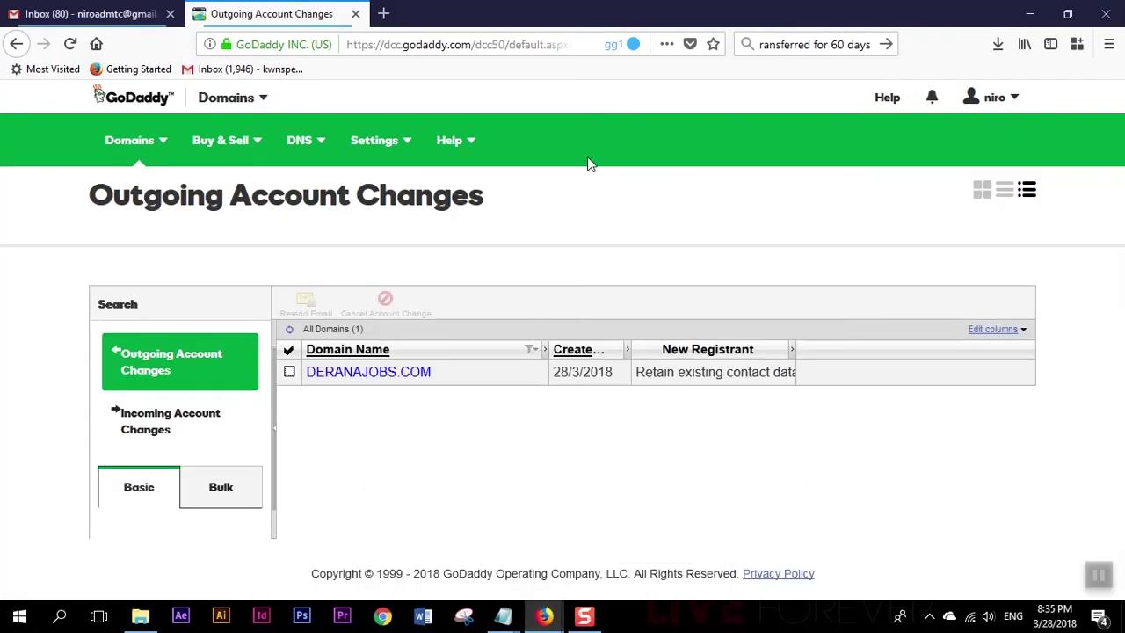
Open All Domains in the original account and sort by Domains, confirming deranajobs.com is gone.
click(161, 144)
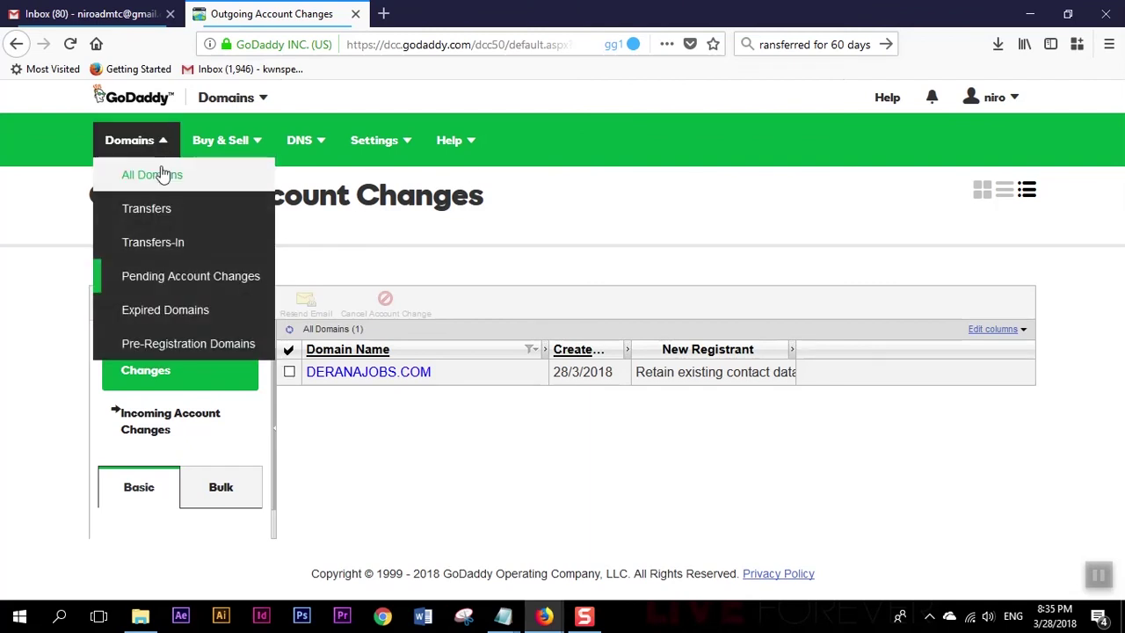
click(154, 175)
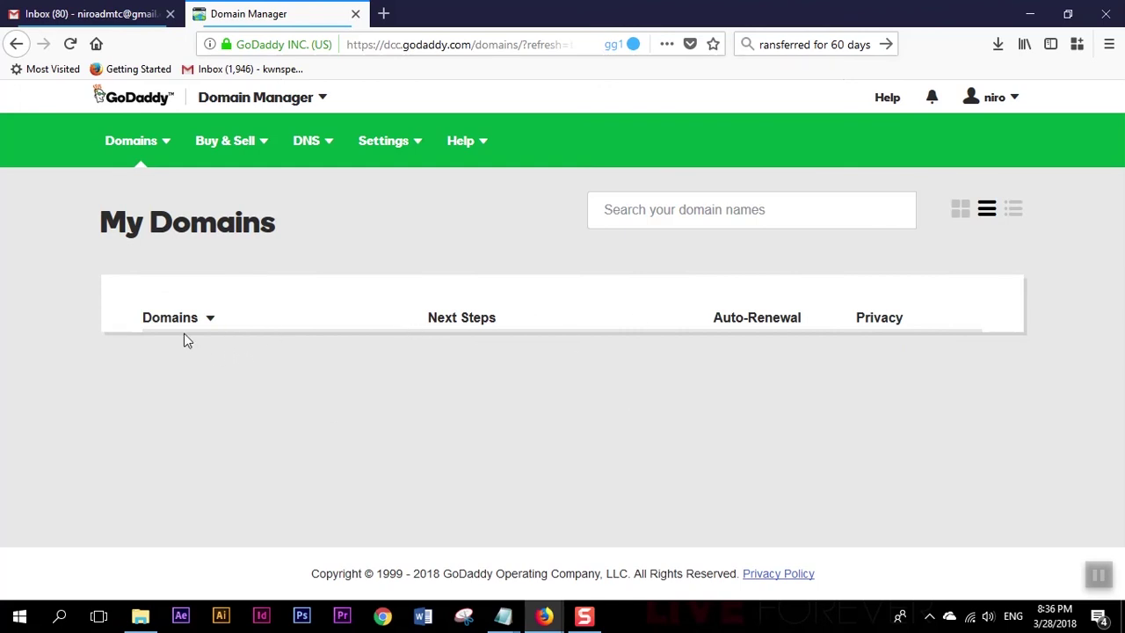
click(210, 318)
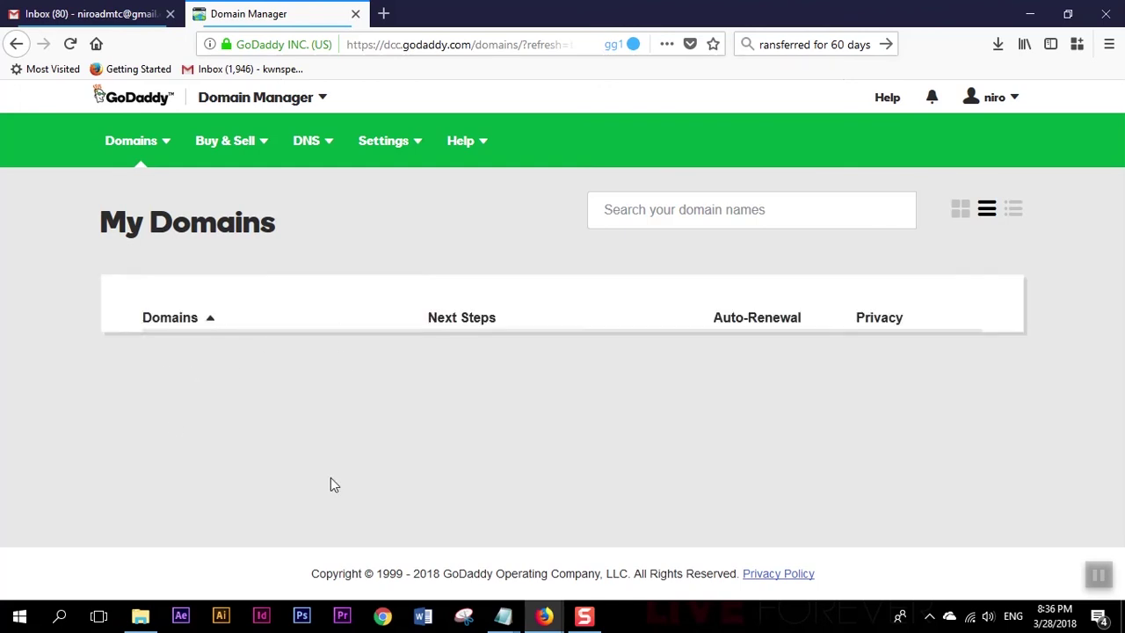